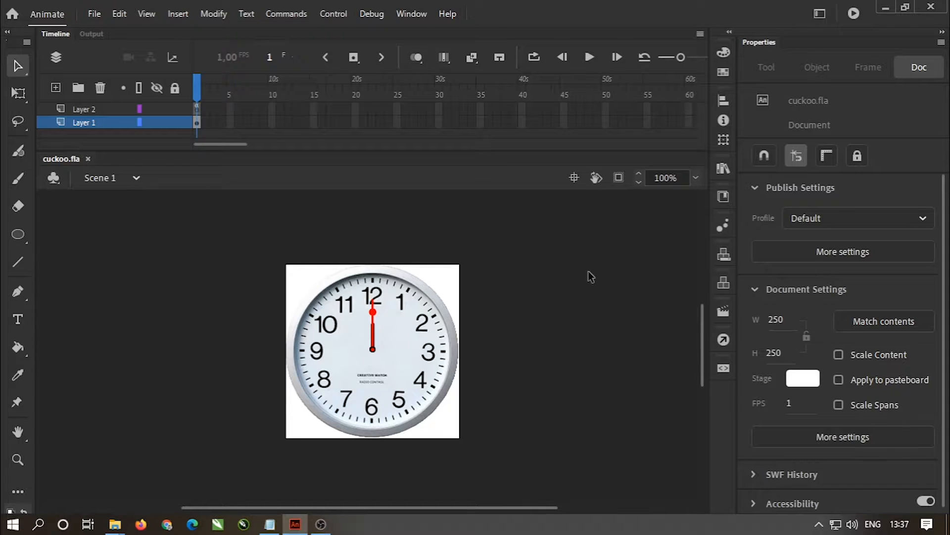
Test the finished cuckoo.fla clock movie and examine its clock image, cuckoo.mp3 and tick.mp3 in the library
{"action": "left_click", "coordinate": [855, 14]}
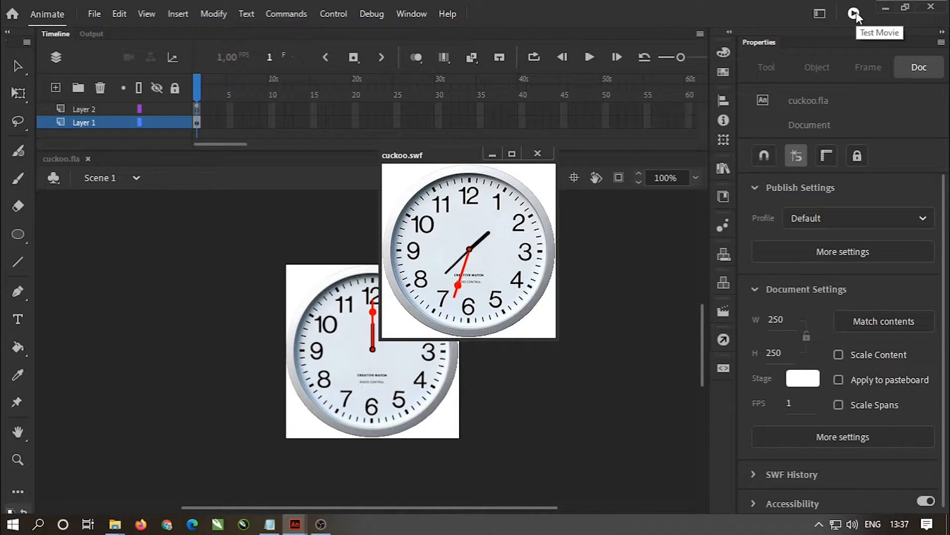
{"action": "left_click", "coordinate": [546, 155]}
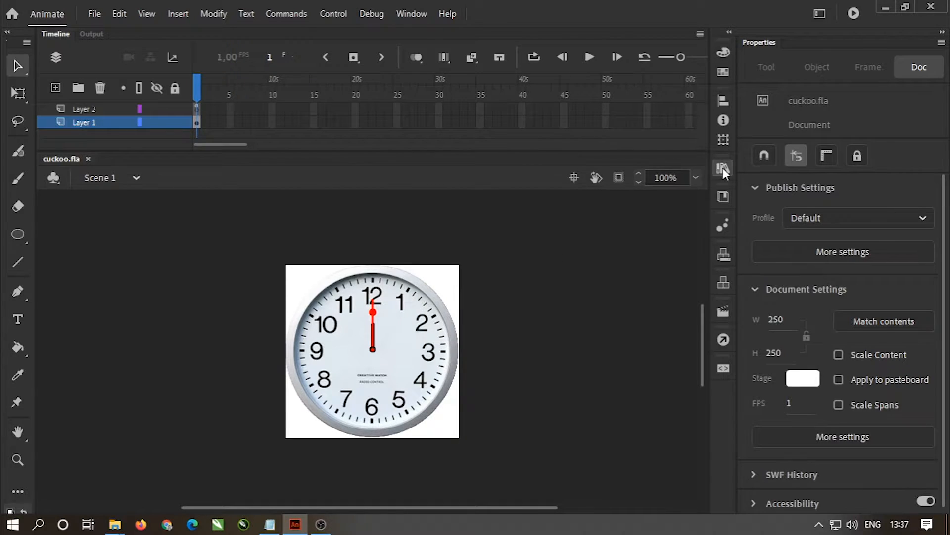
{"action": "left_click", "coordinate": [723, 168]}
{"action": "left_click", "coordinate": [632, 332]}
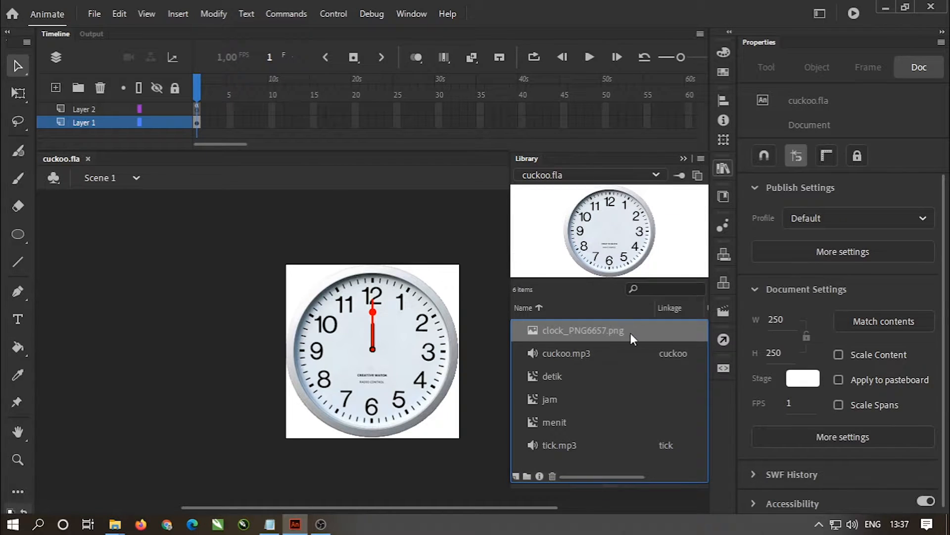
{"action": "left_click", "coordinate": [624, 350]}
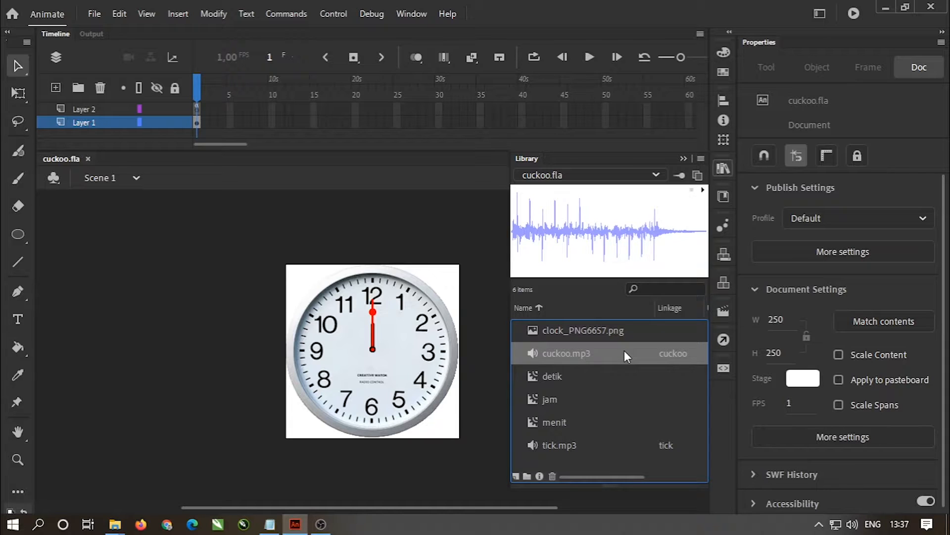
{"action": "left_click", "coordinate": [613, 443]}
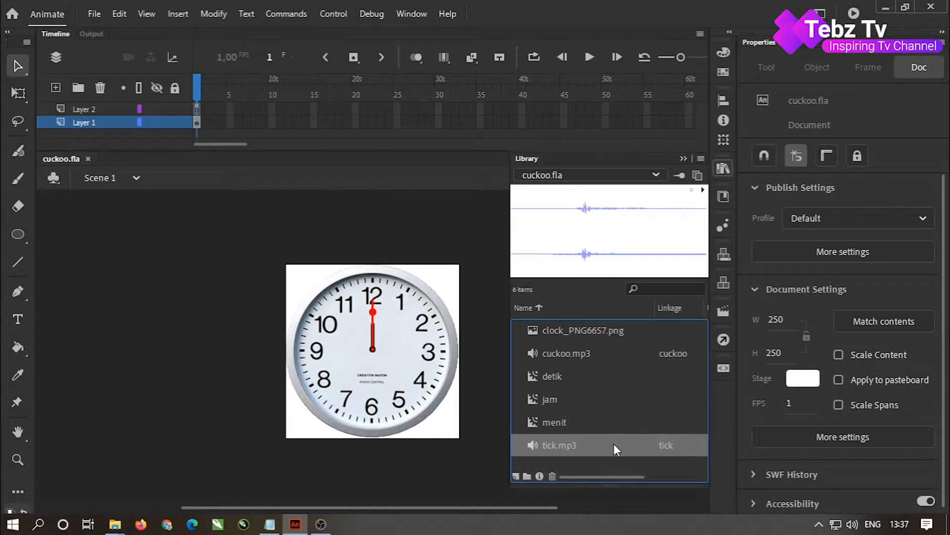
{"action": "left_click", "coordinate": [684, 158]}
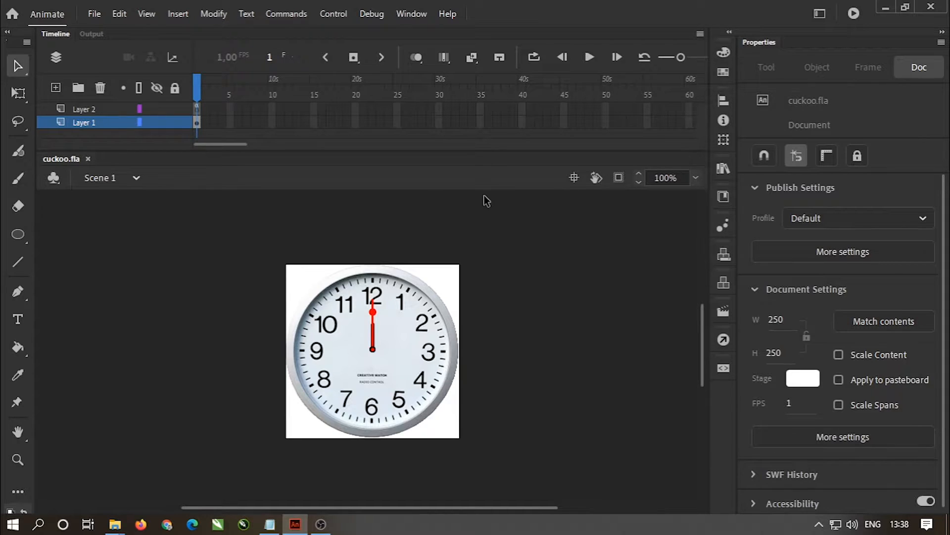
Create a new ActionScript 3.0 document sized 250 by 250 pixels with a frame rate of 1.00
{"action": "left_click", "coordinate": [95, 16]}
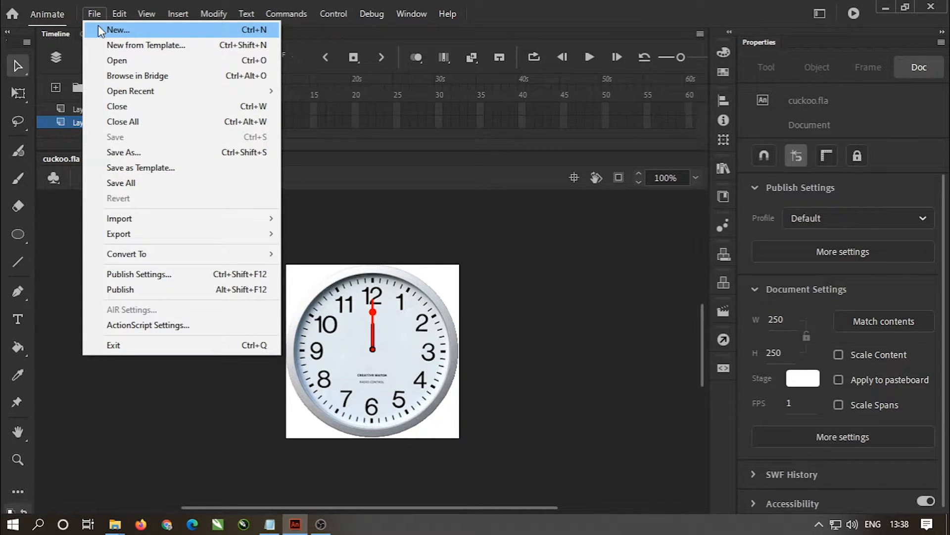
{"action": "left_click", "coordinate": [99, 27]}
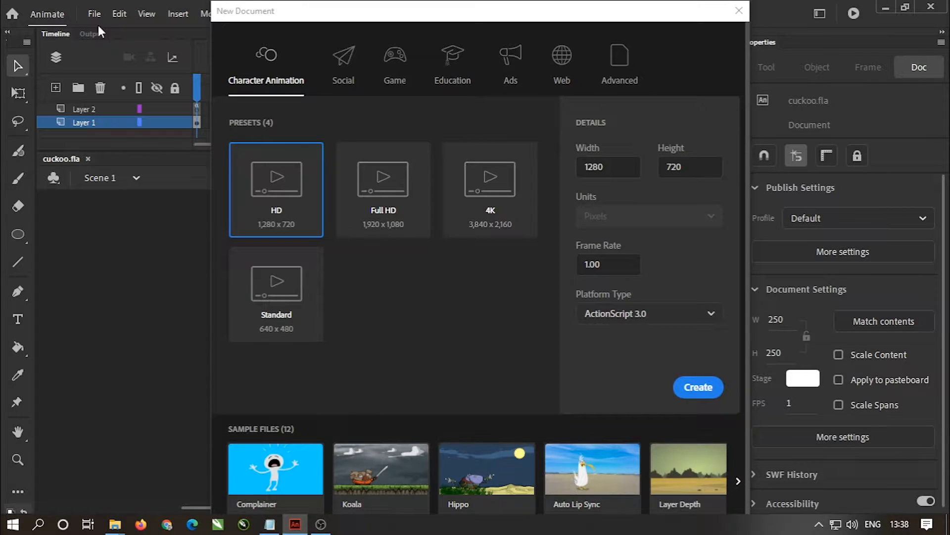
{"action": "double_click", "coordinate": [609, 167]}
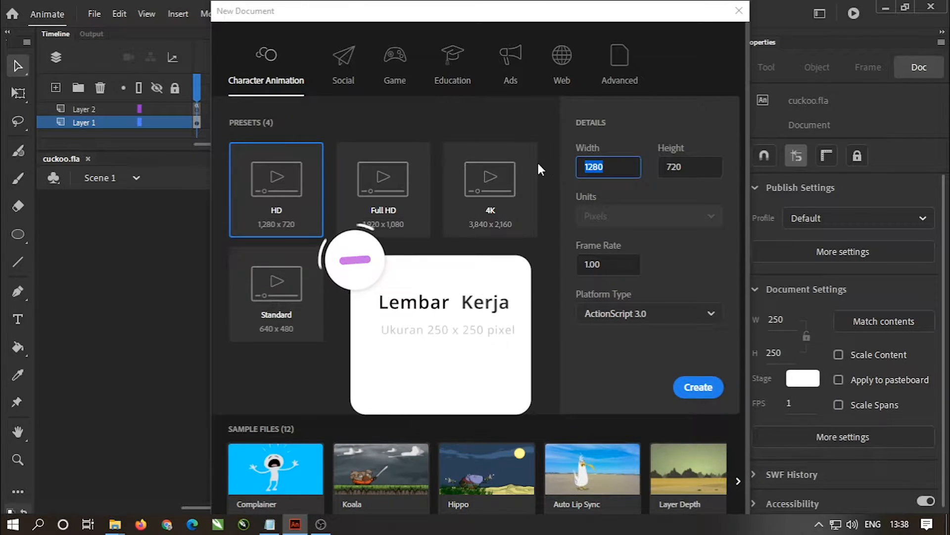
{"action": "type", "text": "250"}
{"action": "key", "text": "Tab"}
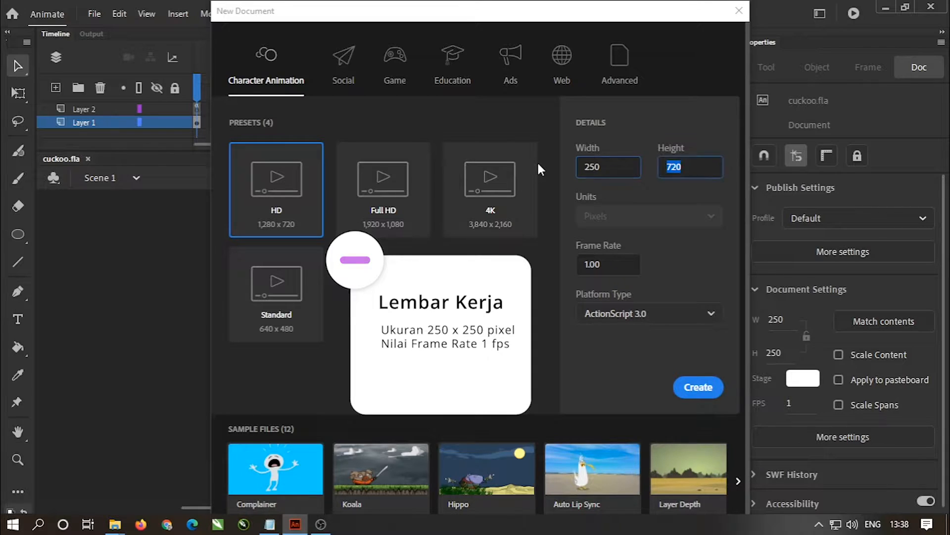
{"action": "type", "text": "250"}
{"action": "left_click", "coordinate": [617, 265]}
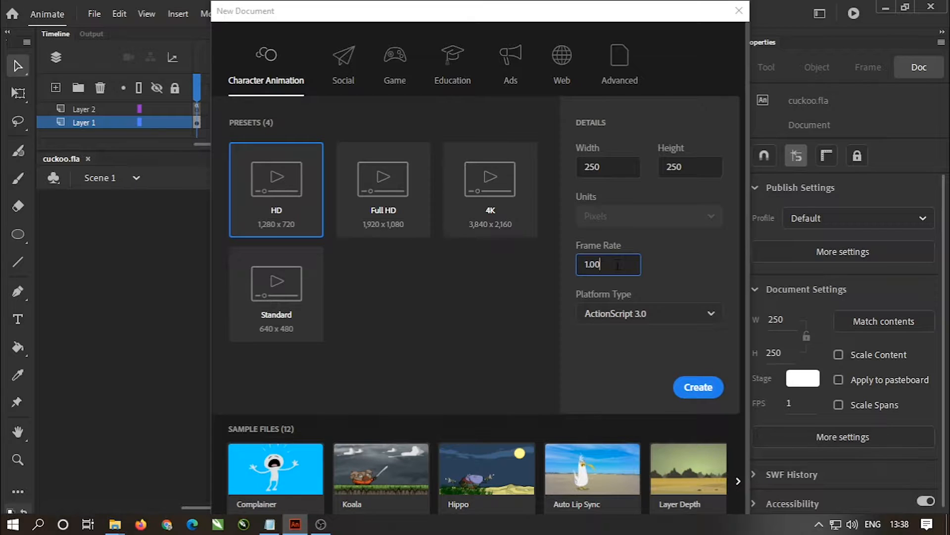
{"action": "left_click", "coordinate": [698, 389]}
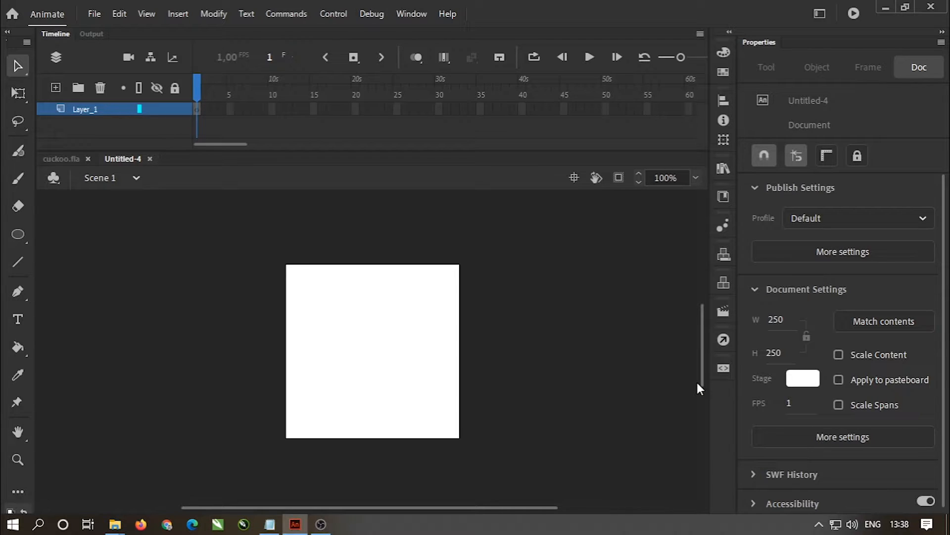
Import the image clock_PNG6657.png from the cuckoo folder onto the stage
{"action": "left_click", "coordinate": [97, 14]}
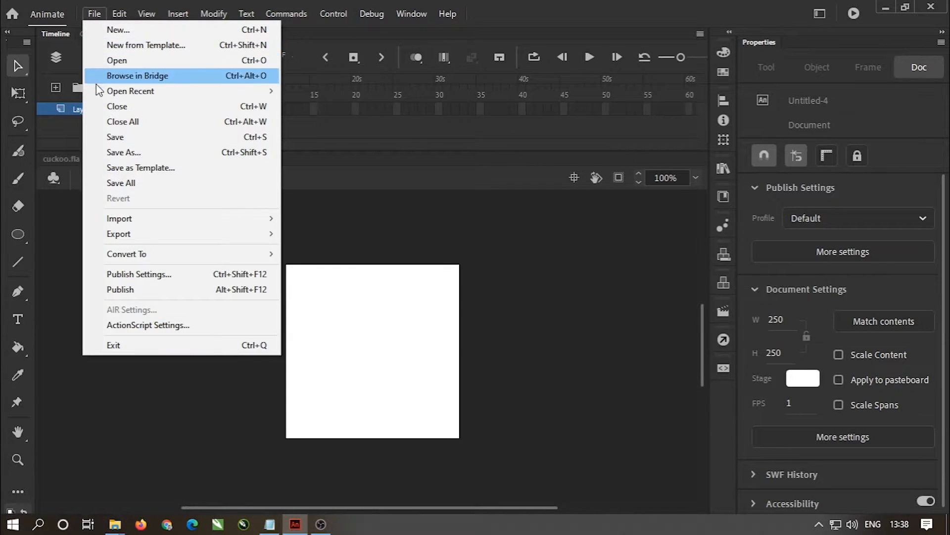
{"action": "mouse_move", "coordinate": [123, 218]}
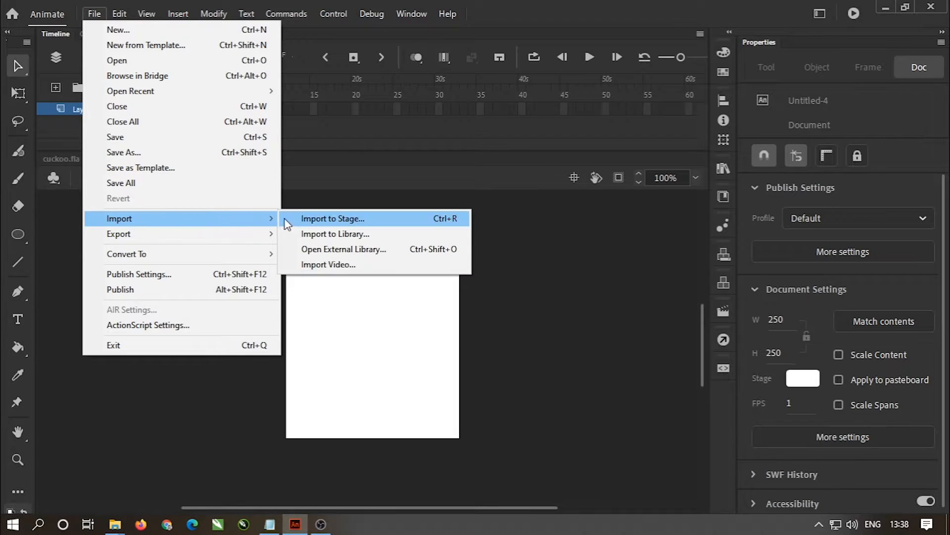
{"action": "left_click", "coordinate": [342, 222]}
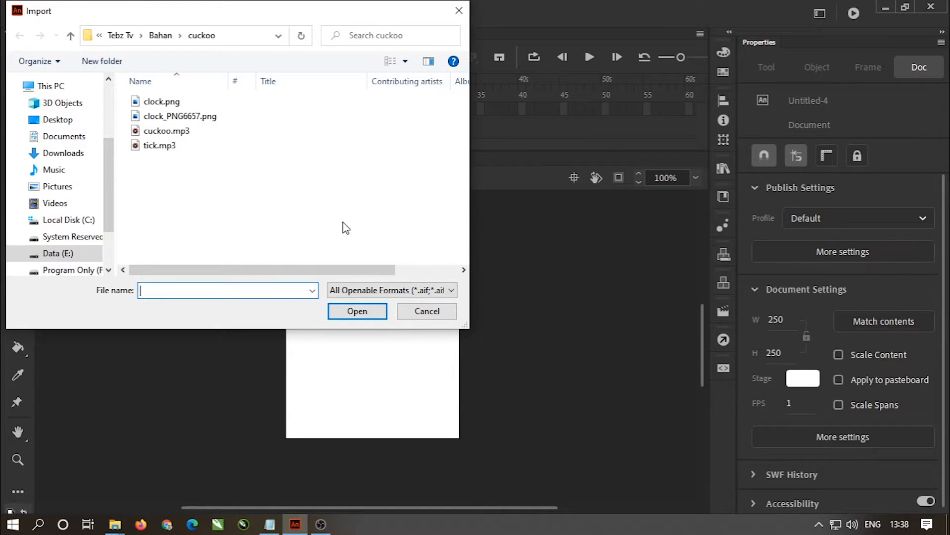
{"action": "left_click", "coordinate": [187, 118]}
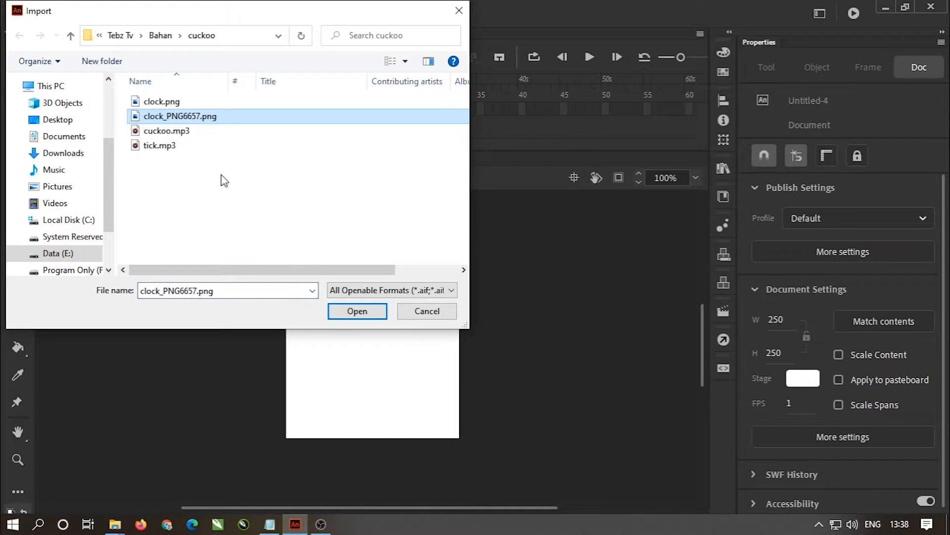
{"action": "left_click", "coordinate": [352, 312]}
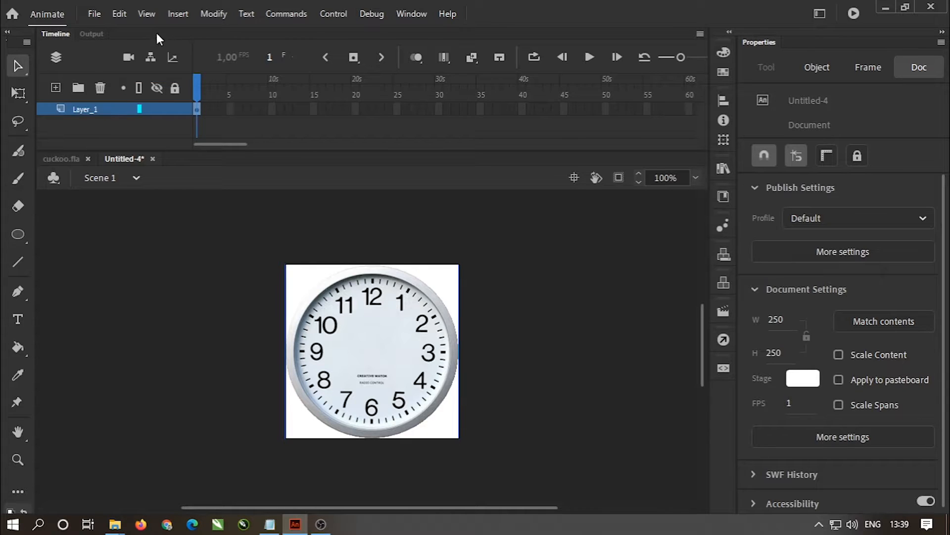
Insert a new layer above the clock face layer
{"action": "left_click", "coordinate": [174, 16]}
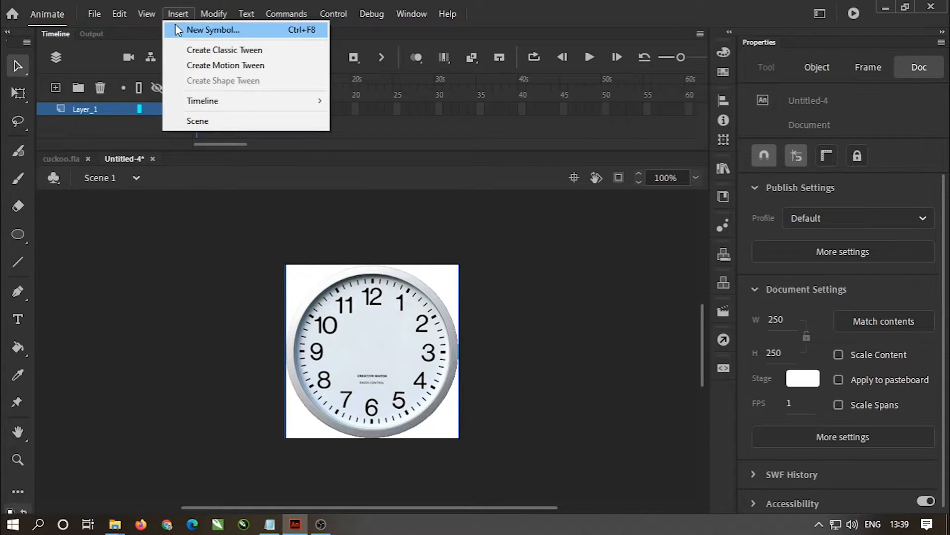
{"action": "mouse_move", "coordinate": [201, 101]}
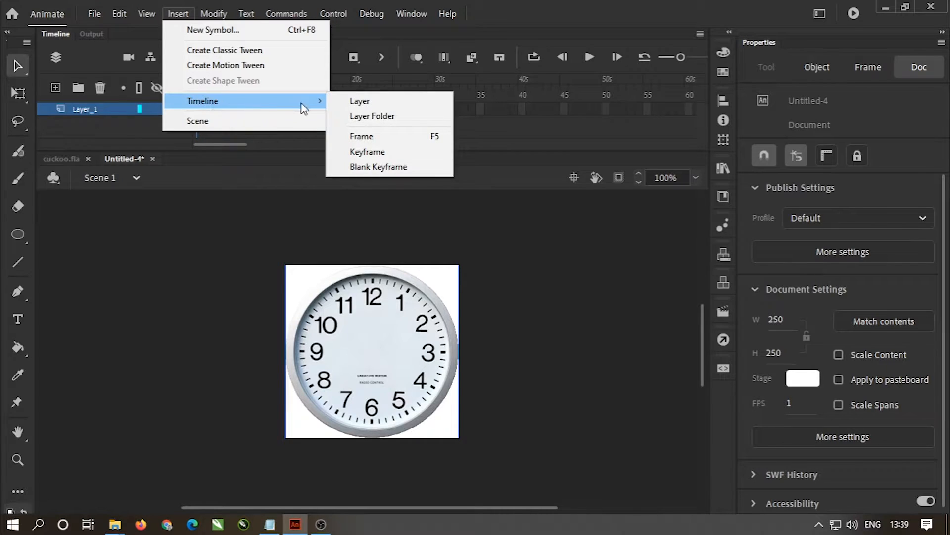
{"action": "left_click", "coordinate": [379, 103]}
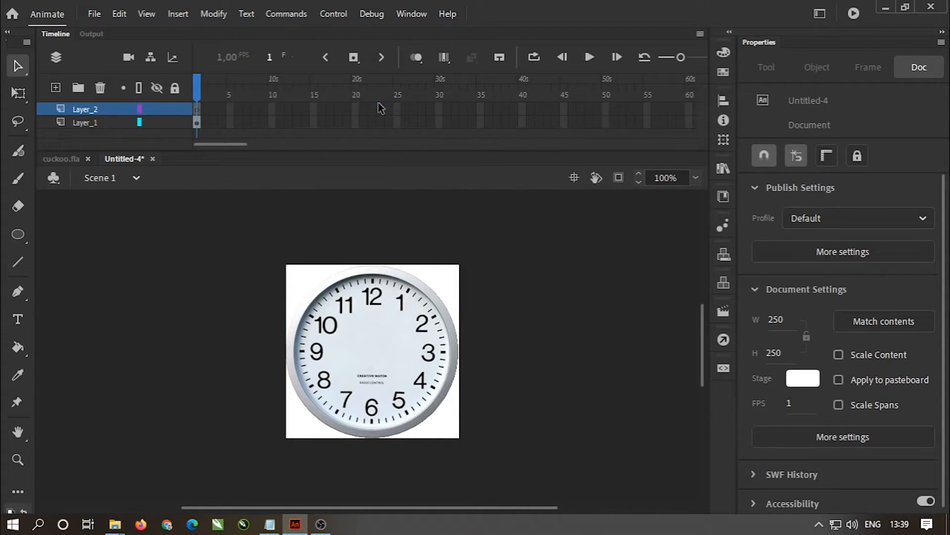
Draw a vertical black line about 43 px long with stroke size 7 from the clock's centre towards 12 on Layer_2
{"action": "left_click", "coordinate": [198, 110]}
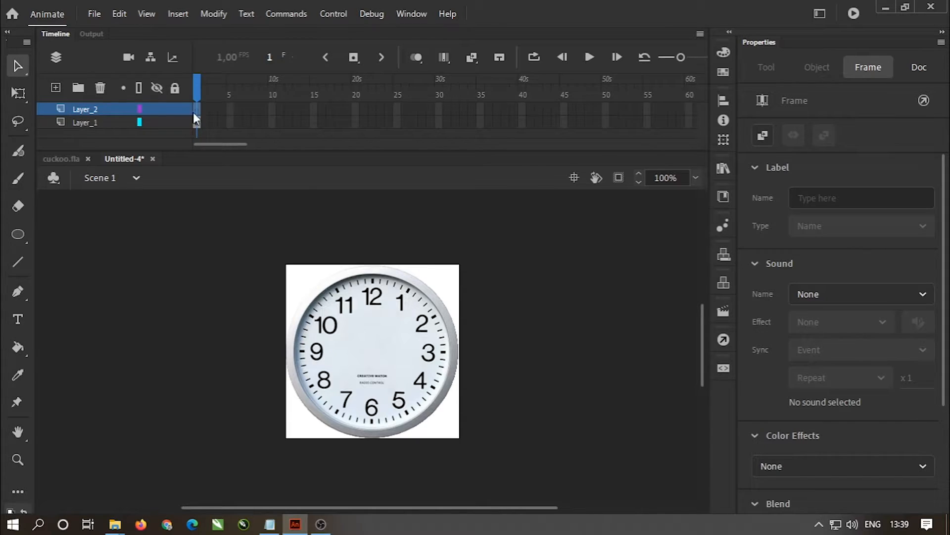
{"action": "left_click", "coordinate": [25, 263]}
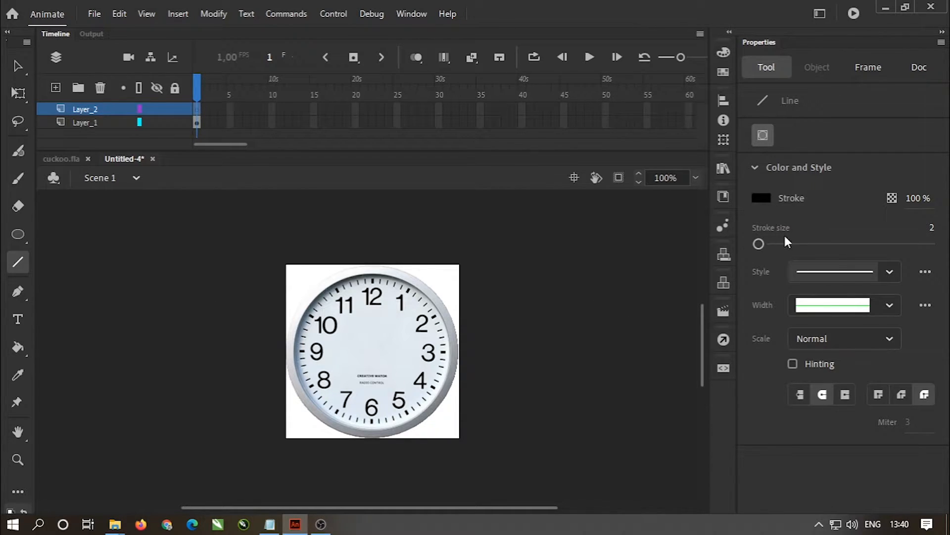
{"action": "left_click", "coordinate": [932, 231]}
{"action": "type", "text": "7"}
{"action": "left_click_drag", "start_coordinate": [372, 348], "coordinate": [372, 321]}
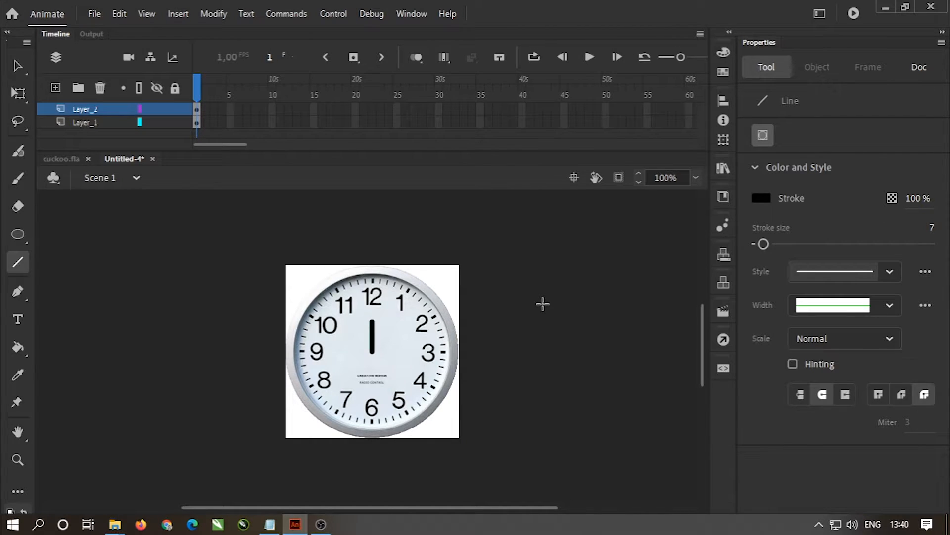
Convert the thick black line on the clock face to a Movie Clip symbol named jam
{"action": "left_click", "coordinate": [17, 70]}
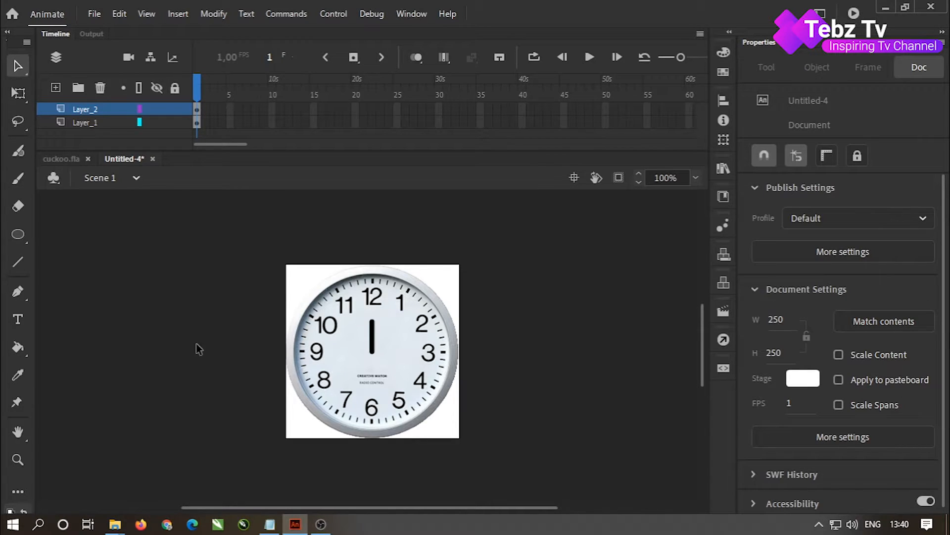
{"action": "left_click", "coordinate": [373, 341]}
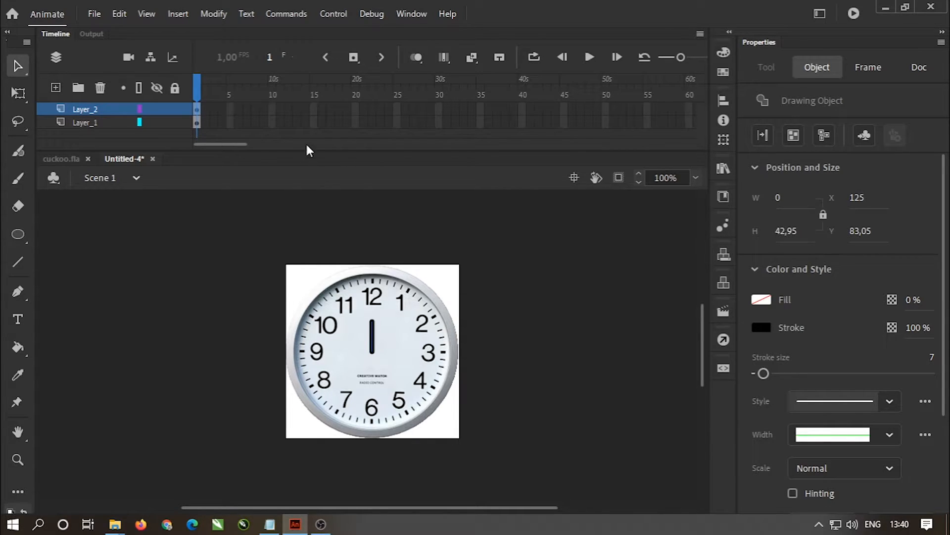
{"action": "left_click", "coordinate": [227, 16]}
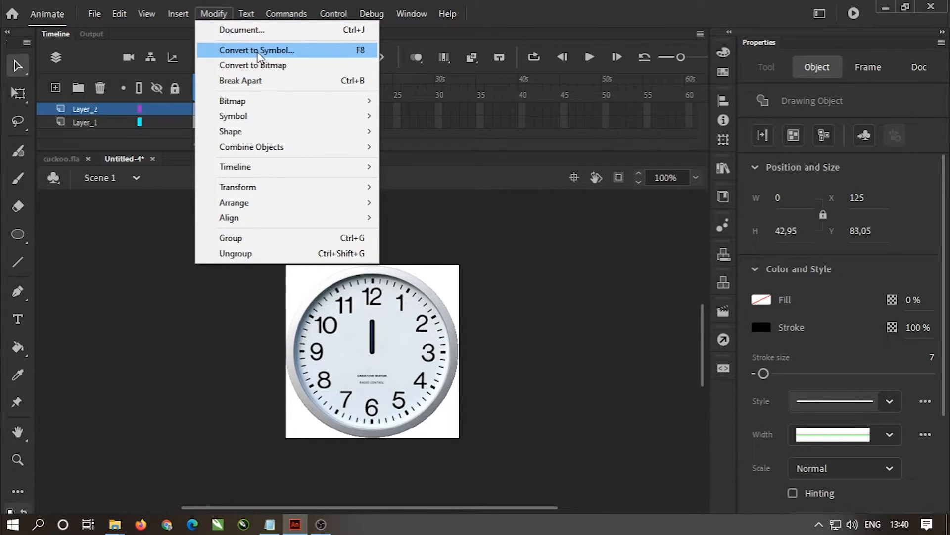
{"action": "left_click", "coordinate": [353, 49]}
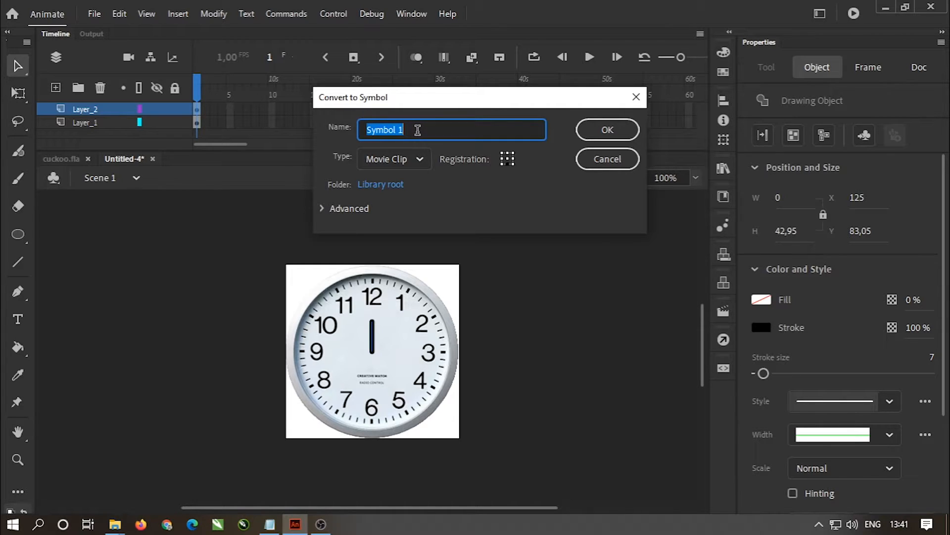
{"action": "type", "text": "jam"}
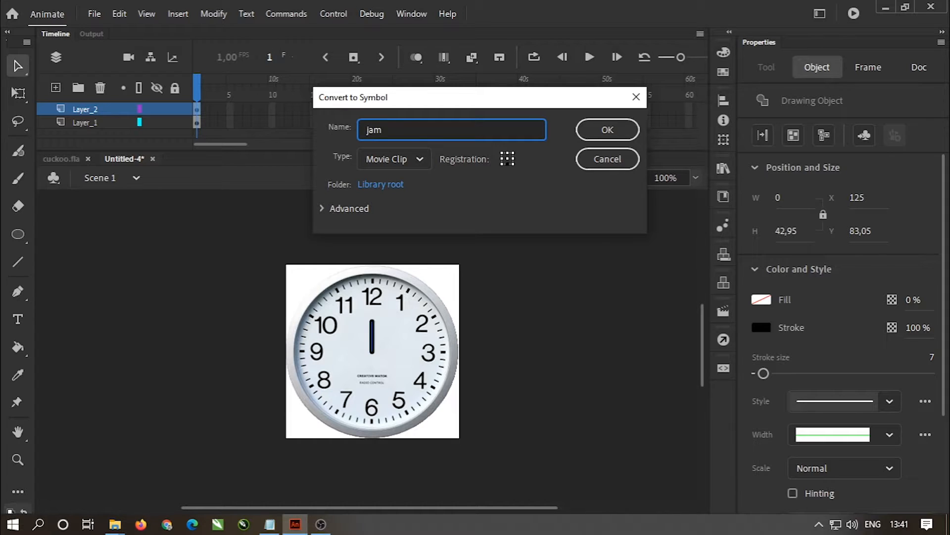
{"action": "left_click", "coordinate": [391, 157]}
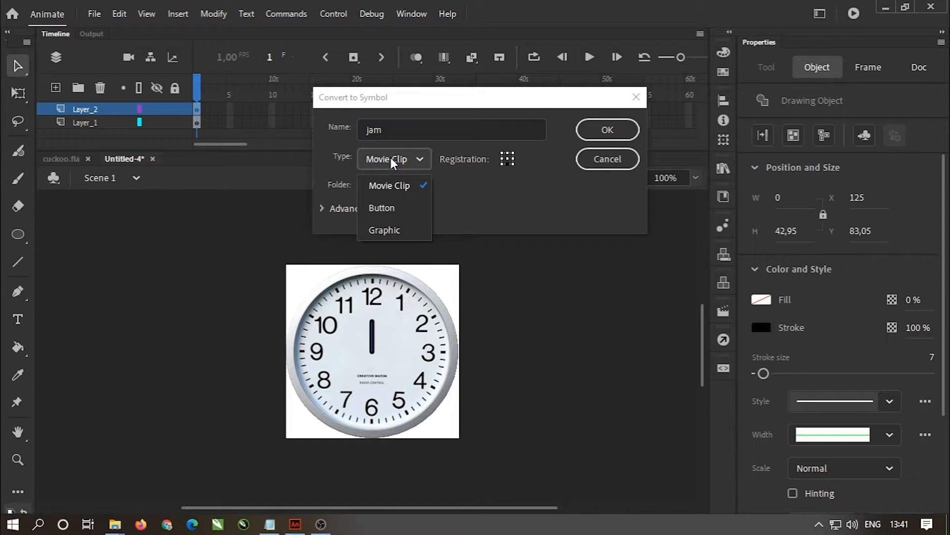
{"action": "left_click", "coordinate": [397, 186]}
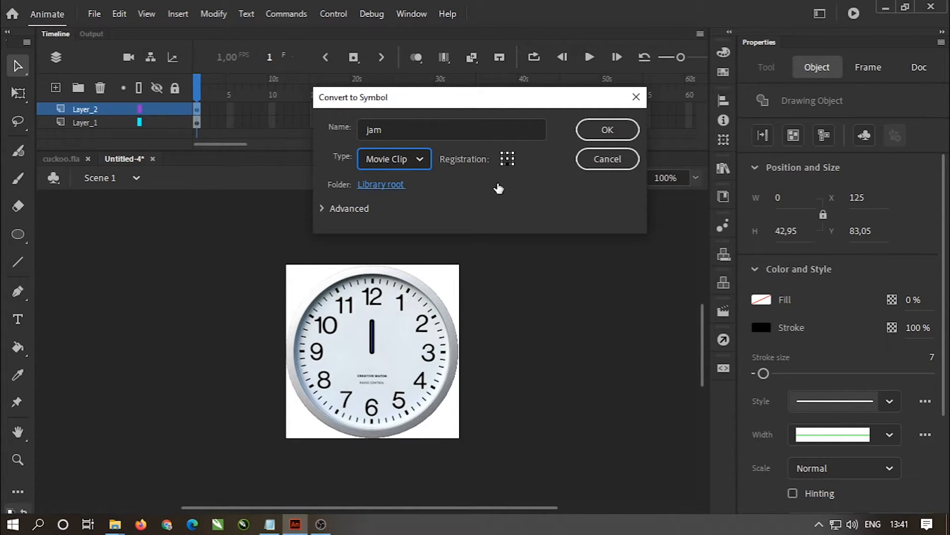
{"action": "left_click", "coordinate": [604, 130]}
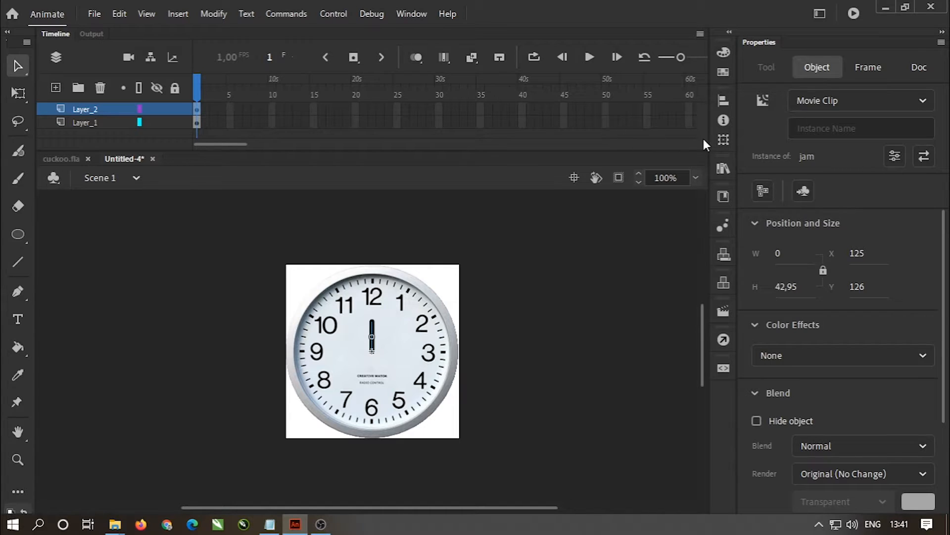
Give the jam movie clip the instance name hour_hand
{"action": "left_click", "coordinate": [818, 127]}
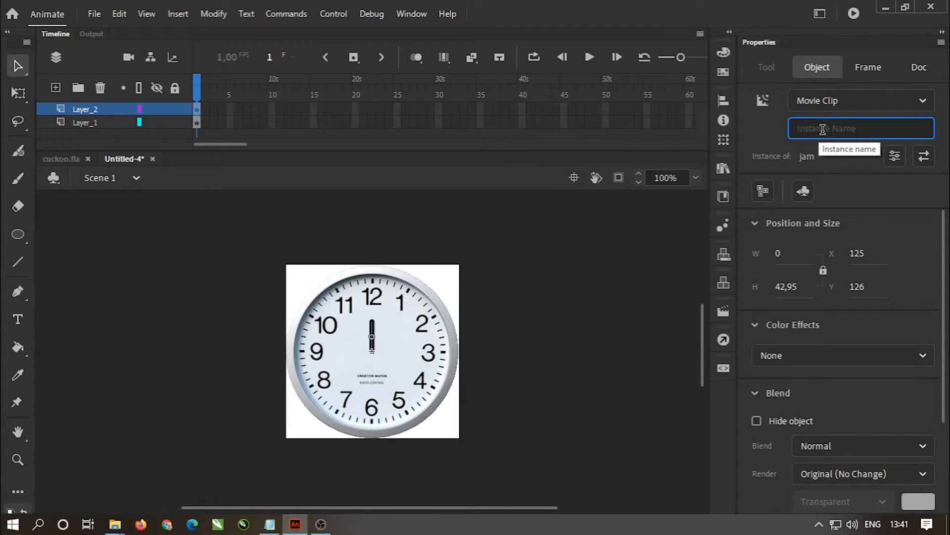
{"action": "type", "text": "hour"}
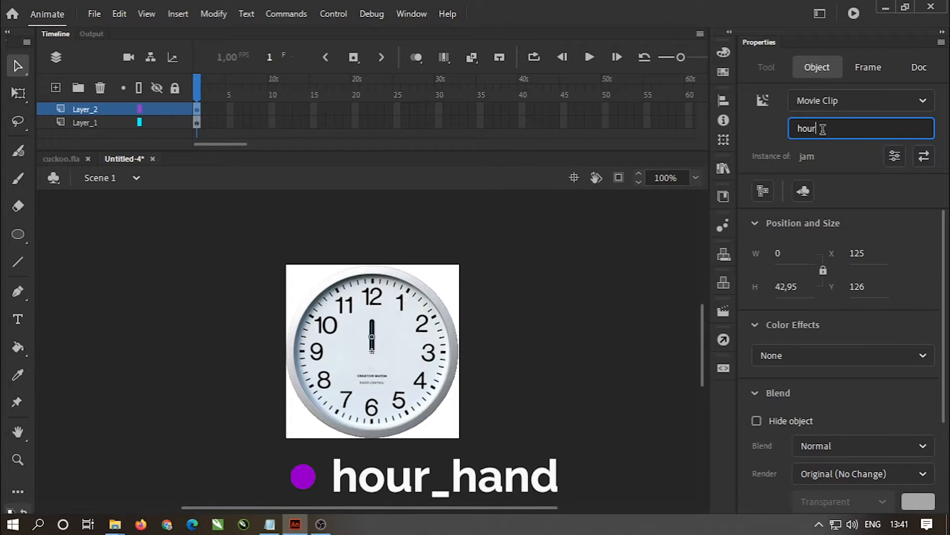
{"action": "type", "text": "_hand"}
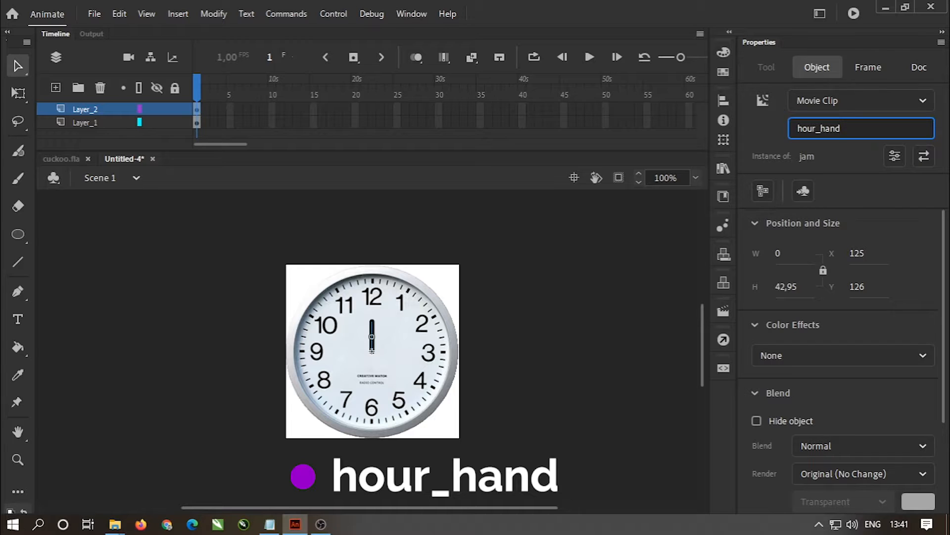
{"action": "key", "text": "Return"}
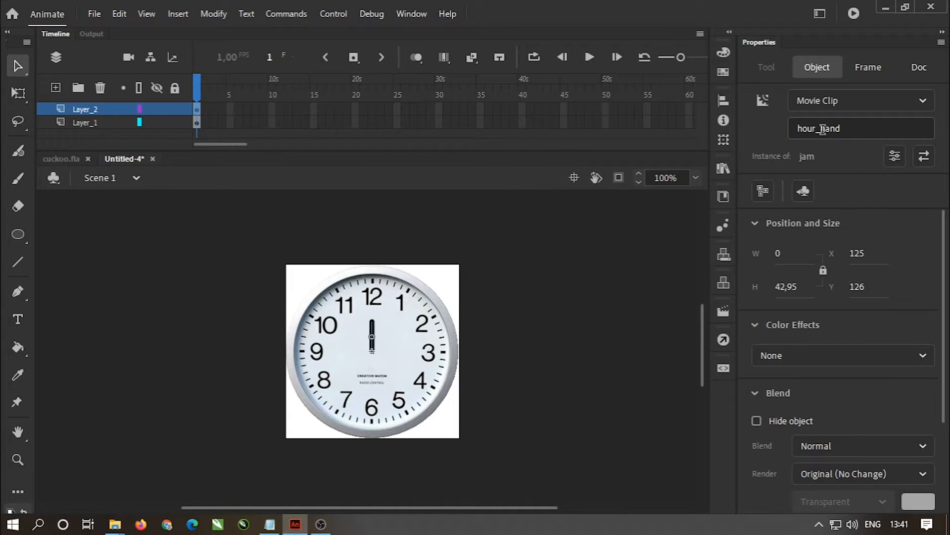
Draw a vertical black line about 60 px long with stroke size 4 just right of the hour hand
{"action": "left_click", "coordinate": [580, 303]}
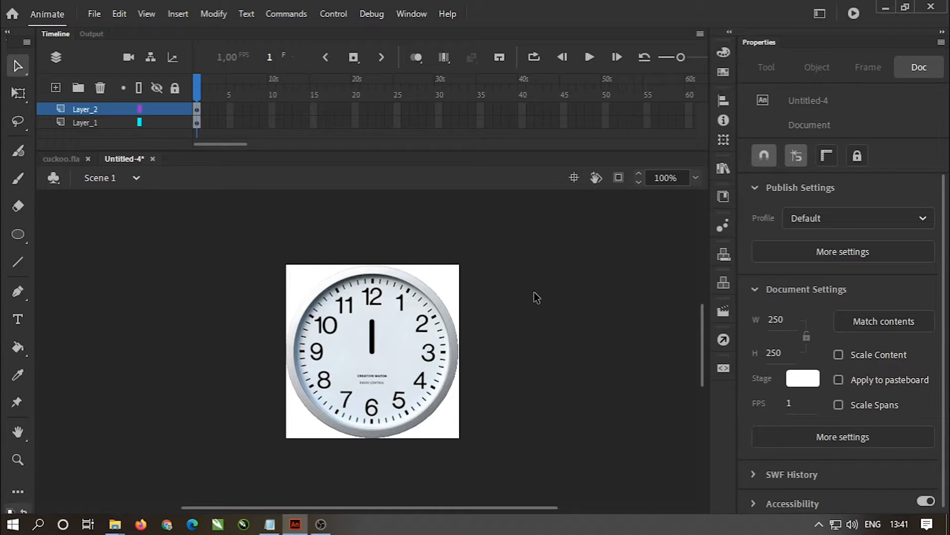
{"action": "left_click", "coordinate": [23, 265]}
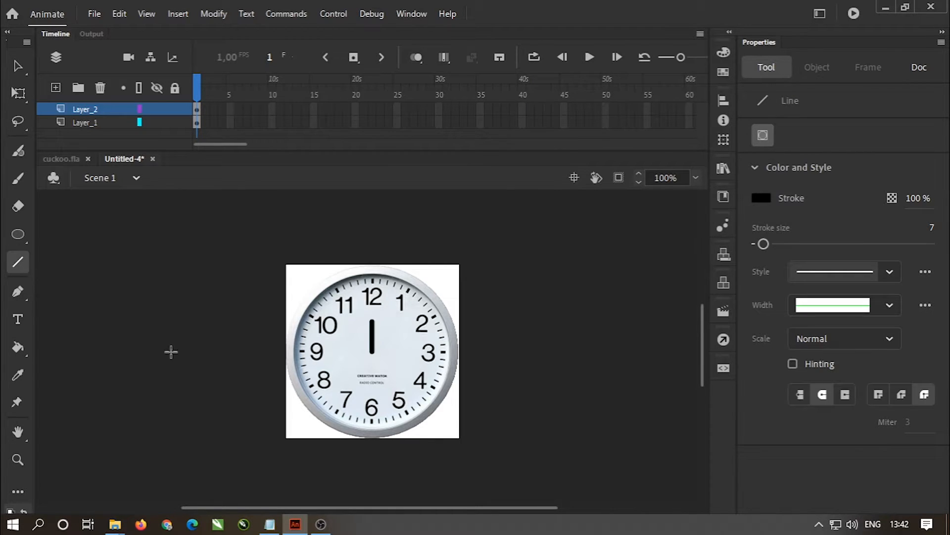
{"action": "left_click", "coordinate": [931, 229]}
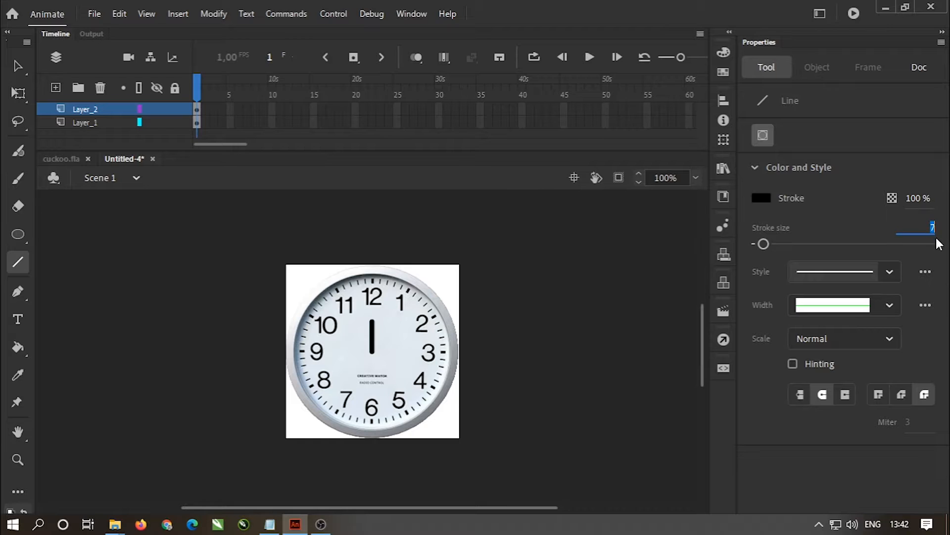
{"action": "type", "text": "4"}
{"action": "left_click_drag", "start_coordinate": [384, 352], "coordinate": [385, 312]}
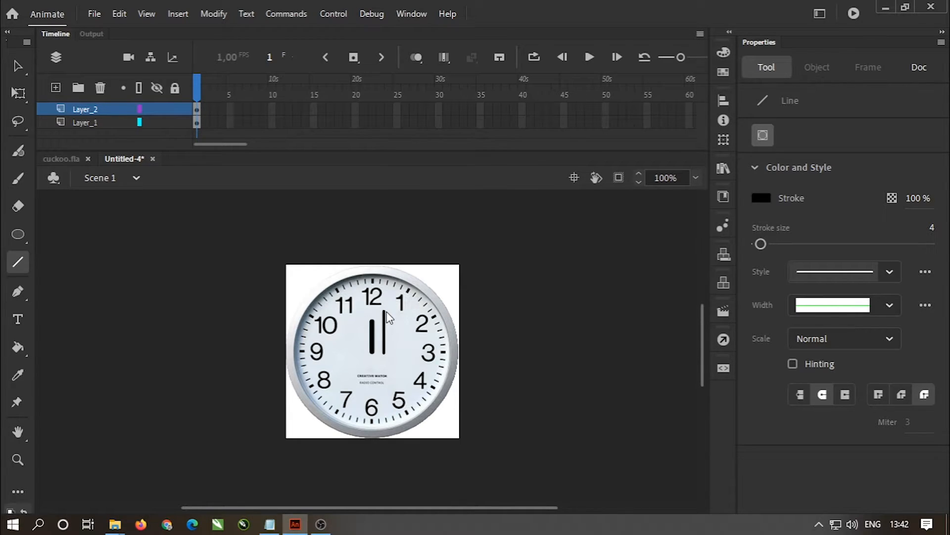
Convert the thinner black line to a Movie Clip symbol named menit with bottom-centre registration
{"action": "left_click", "coordinate": [16, 69]}
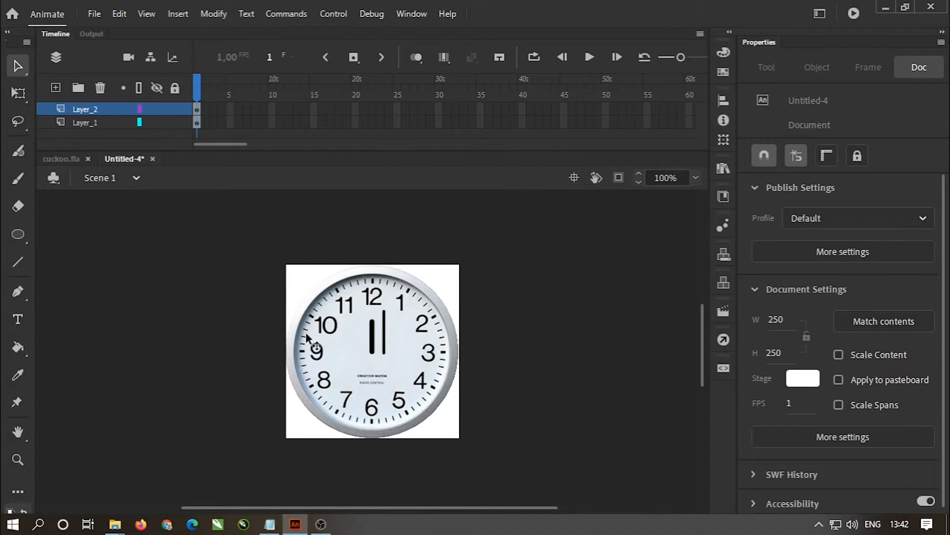
{"action": "left_click", "coordinate": [385, 337]}
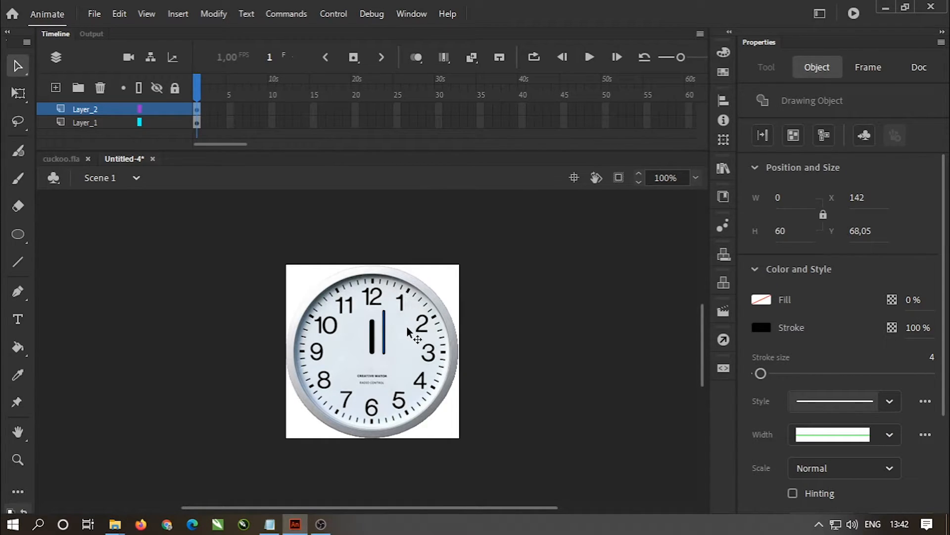
{"action": "left_click", "coordinate": [221, 18]}
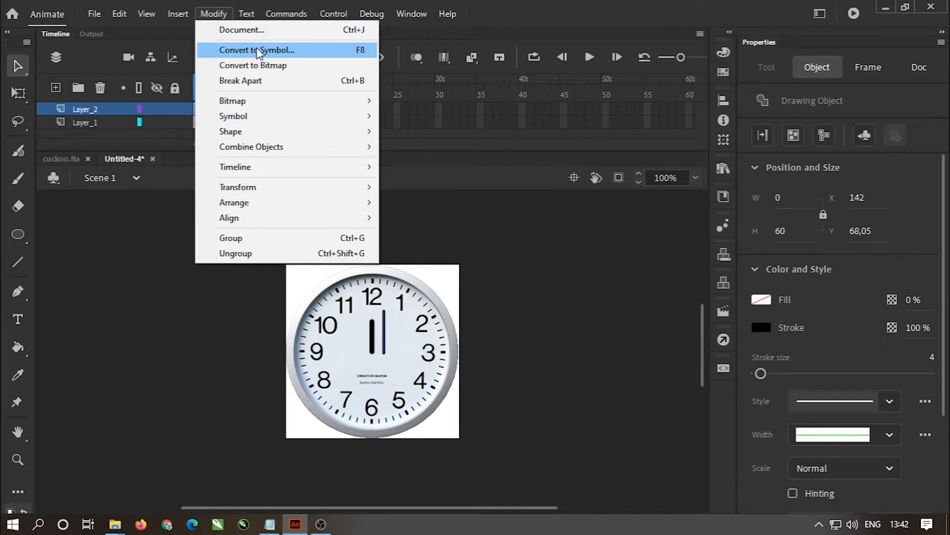
{"action": "left_click", "coordinate": [358, 54]}
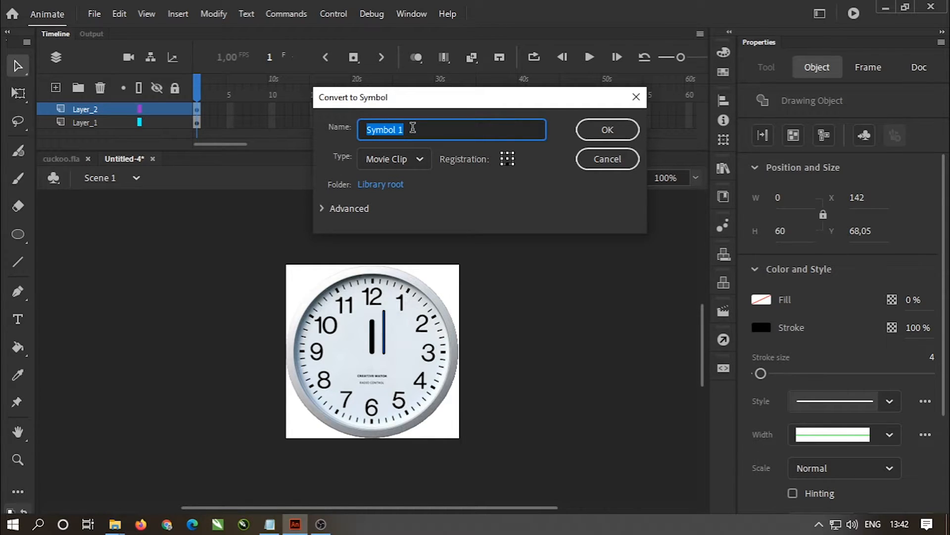
{"action": "type", "text": "menit"}
{"action": "left_click", "coordinate": [414, 159]}
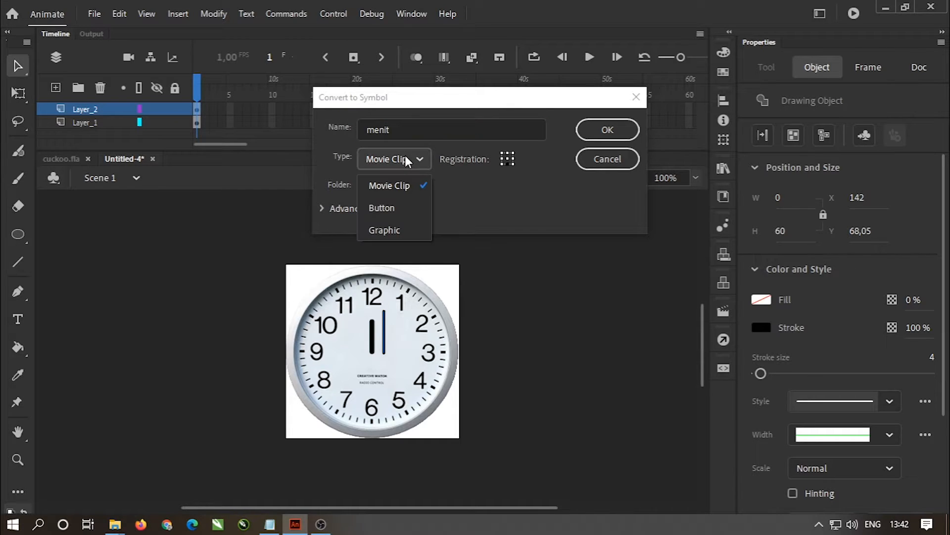
{"action": "left_click", "coordinate": [406, 183]}
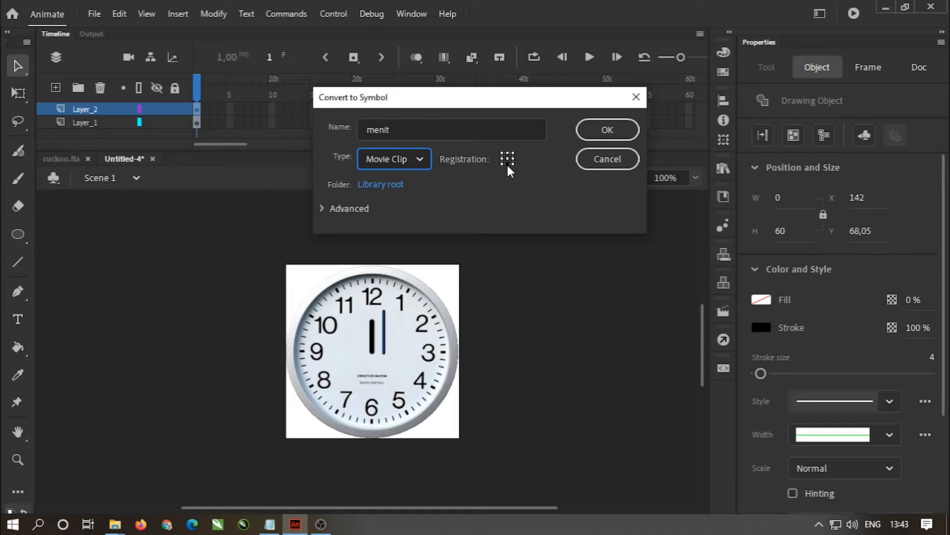
{"action": "left_click", "coordinate": [608, 131]}
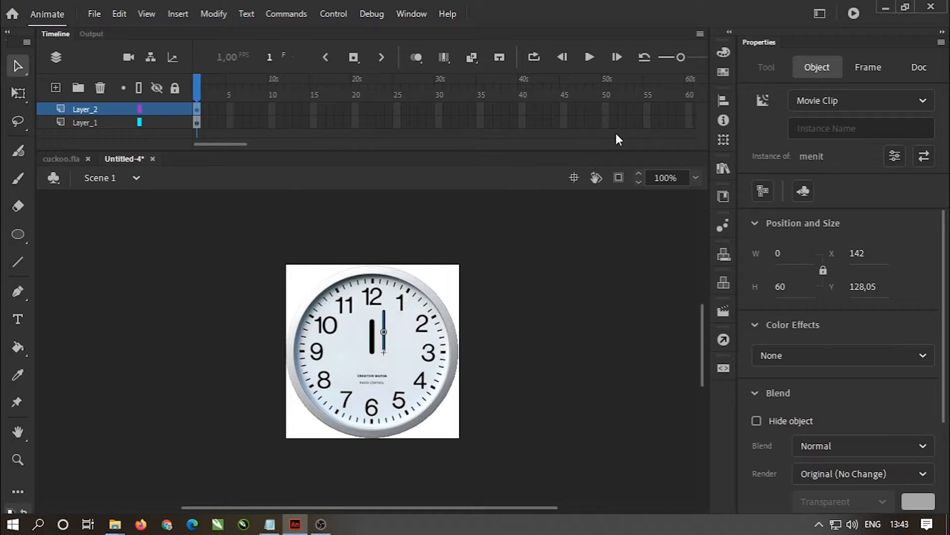
Give the menit movie clip the instance name minute_hand
{"action": "left_click", "coordinate": [819, 129]}
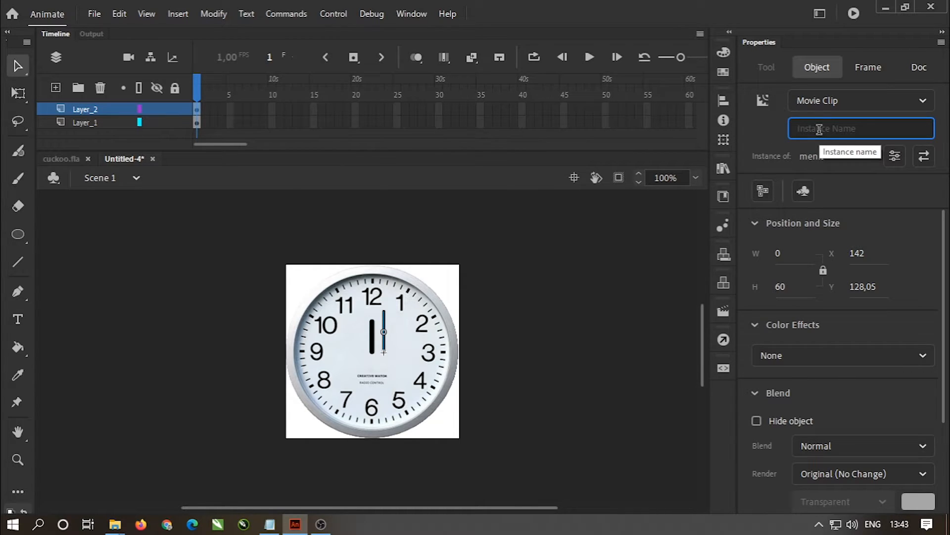
{"action": "type", "text": "mi"}
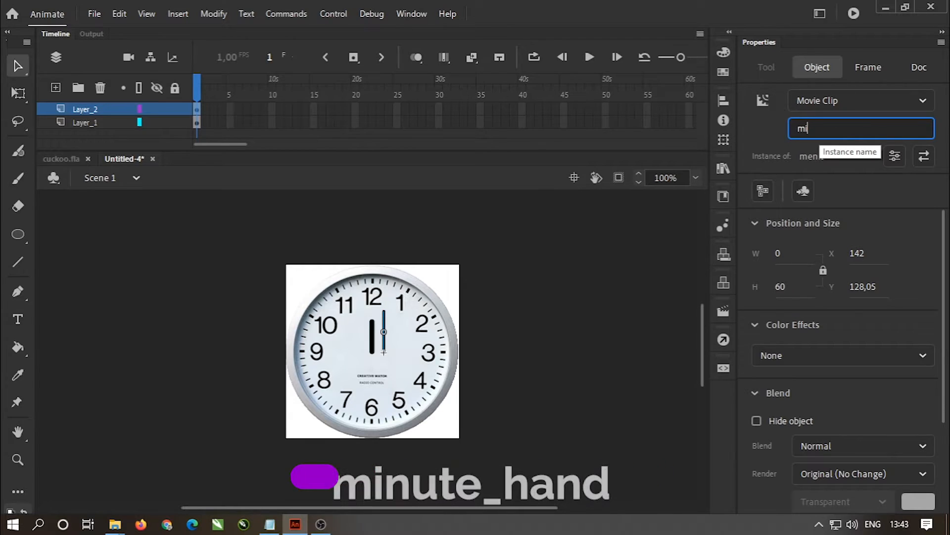
{"action": "type", "text": "nute_"}
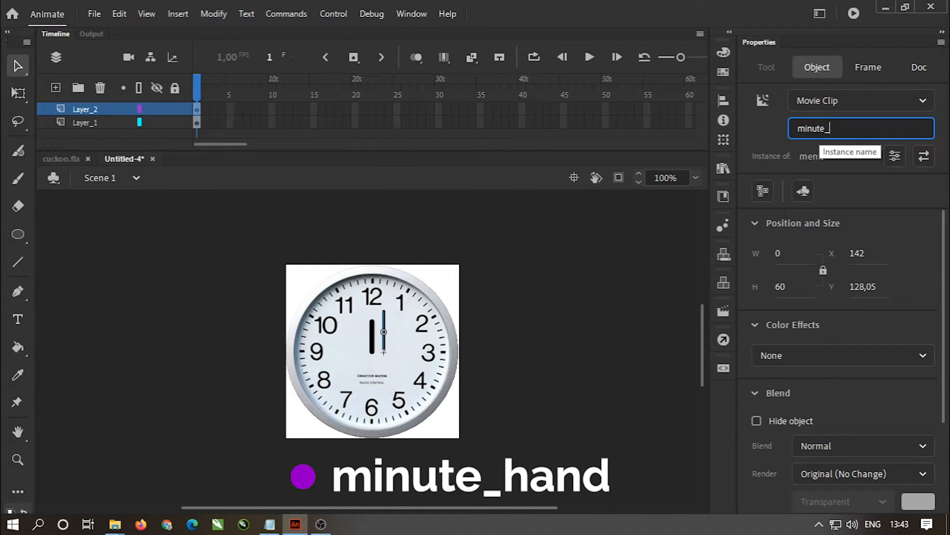
{"action": "type", "text": "hand"}
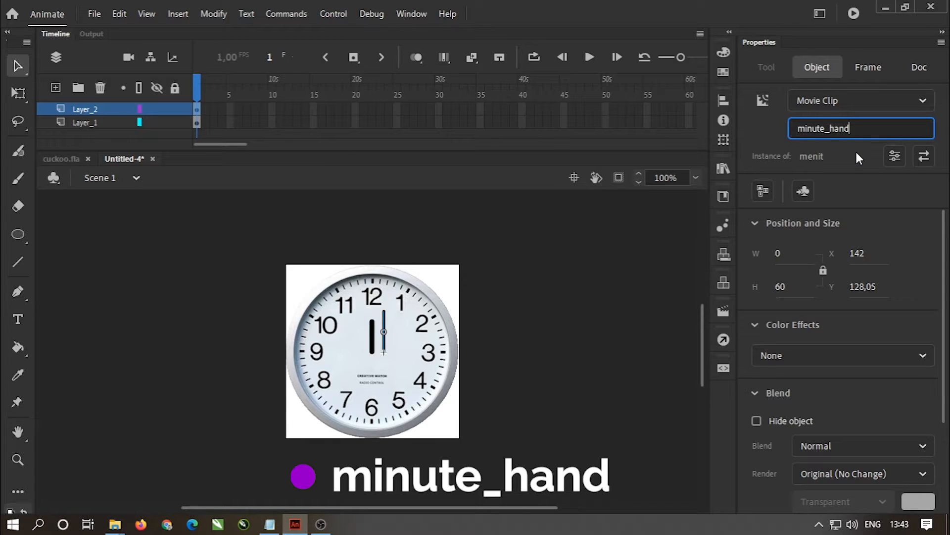
{"action": "key", "text": "Return"}
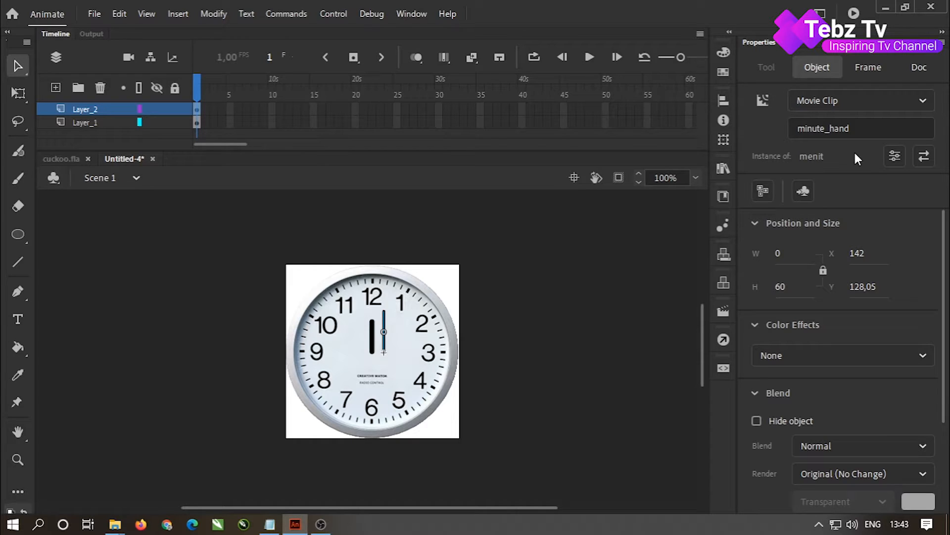
Draw a vertical red (#FF0000) line about 76 px long with stroke size 2 just right of the minute hand
{"action": "left_click", "coordinate": [18, 262]}
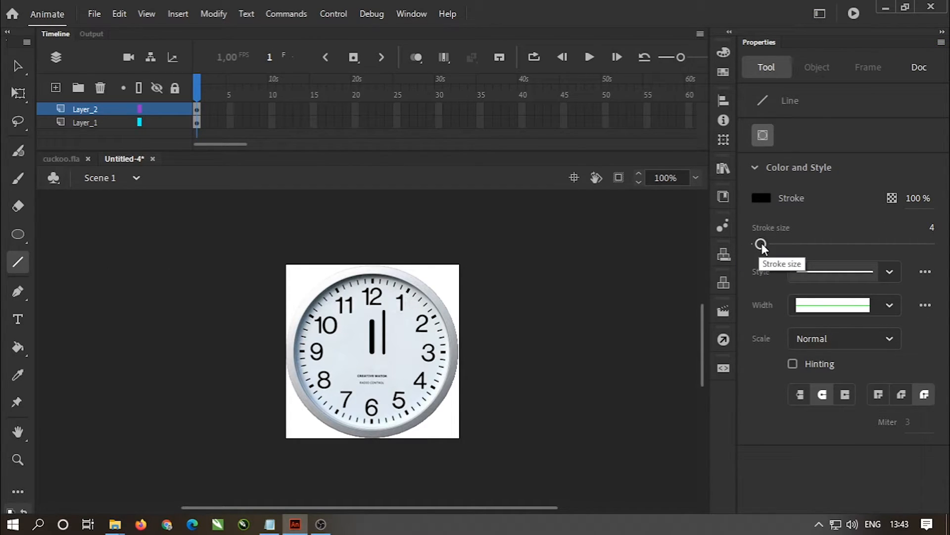
{"action": "left_click", "coordinate": [933, 228]}
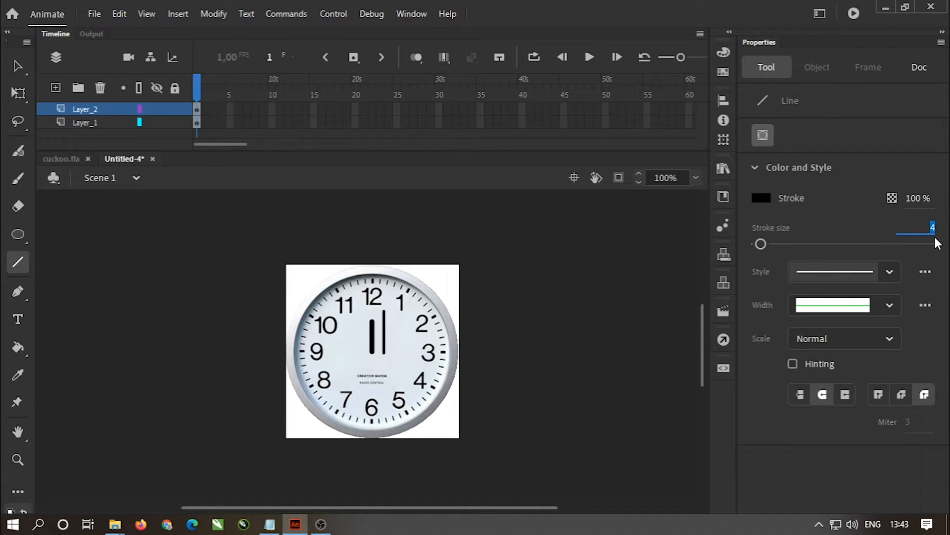
{"action": "type", "text": "2"}
{"action": "left_click", "coordinate": [762, 198]}
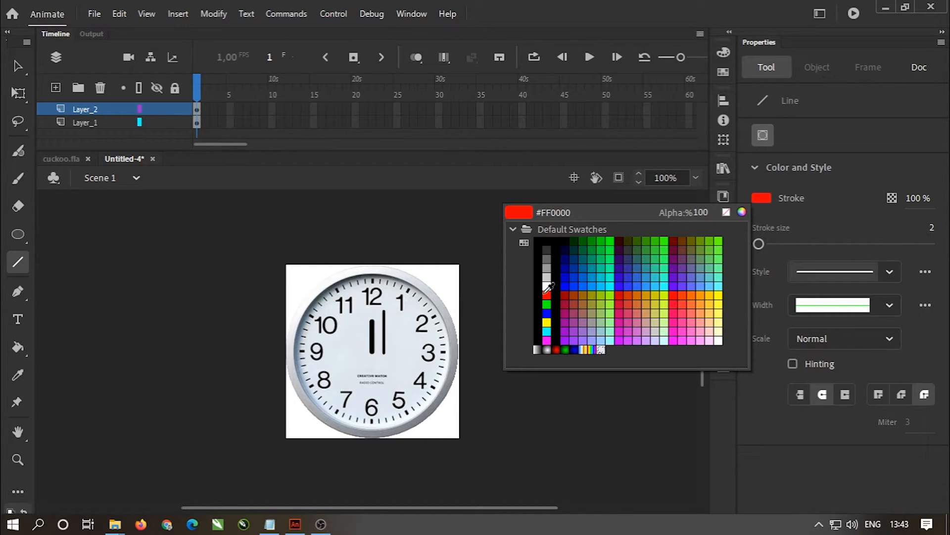
{"action": "left_click", "coordinate": [545, 296]}
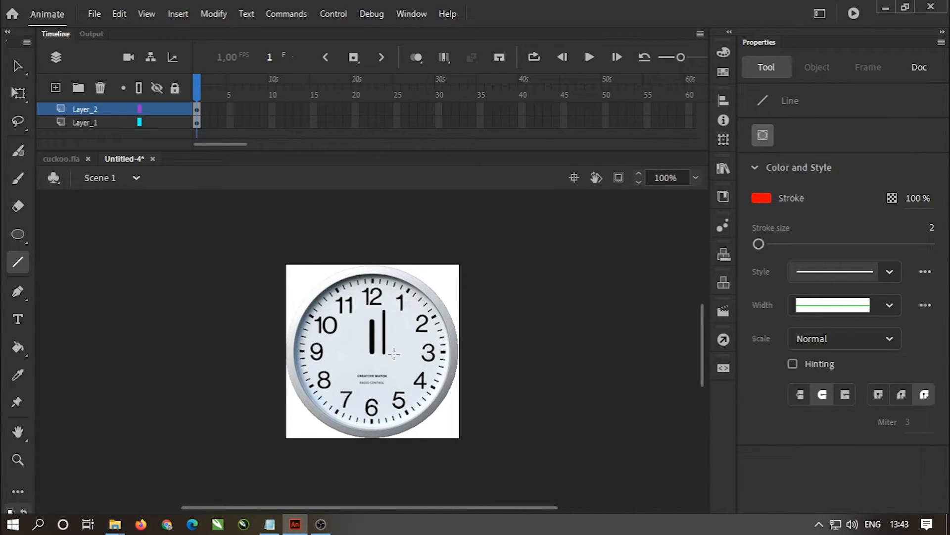
{"action": "left_click_drag", "start_coordinate": [394, 353], "coordinate": [394, 300]}
Draw a red circle about 6.3 px wide near the upper end of the red line and centre it on the line
{"action": "left_click", "coordinate": [21, 458]}
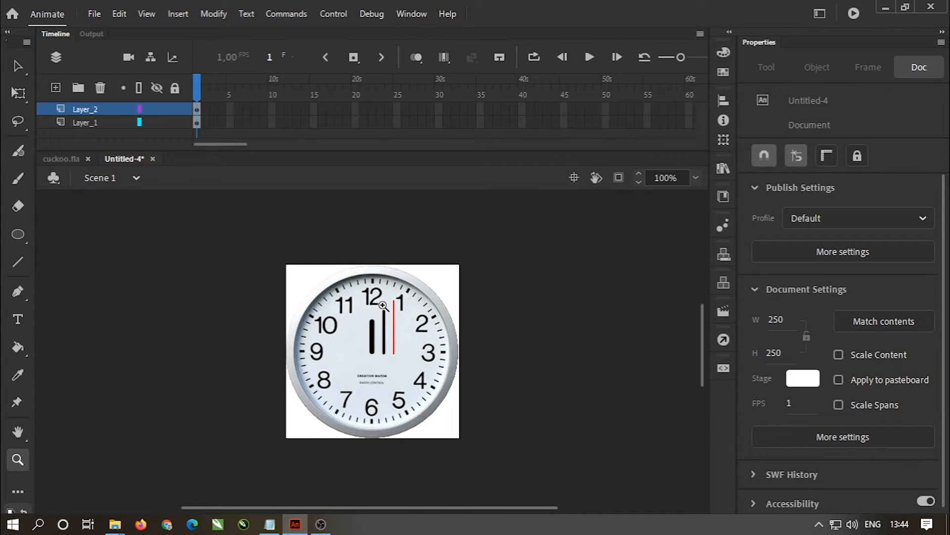
{"action": "left_click_drag", "start_coordinate": [383, 306], "coordinate": [405, 324]}
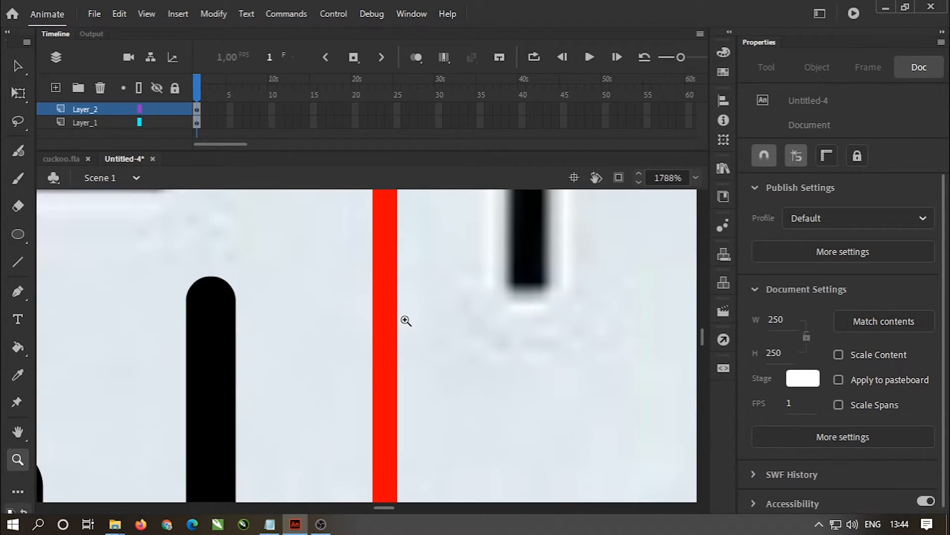
{"action": "scroll", "coordinate": [406, 320], "scroll_direction": "up", "scroll_amount": 3}
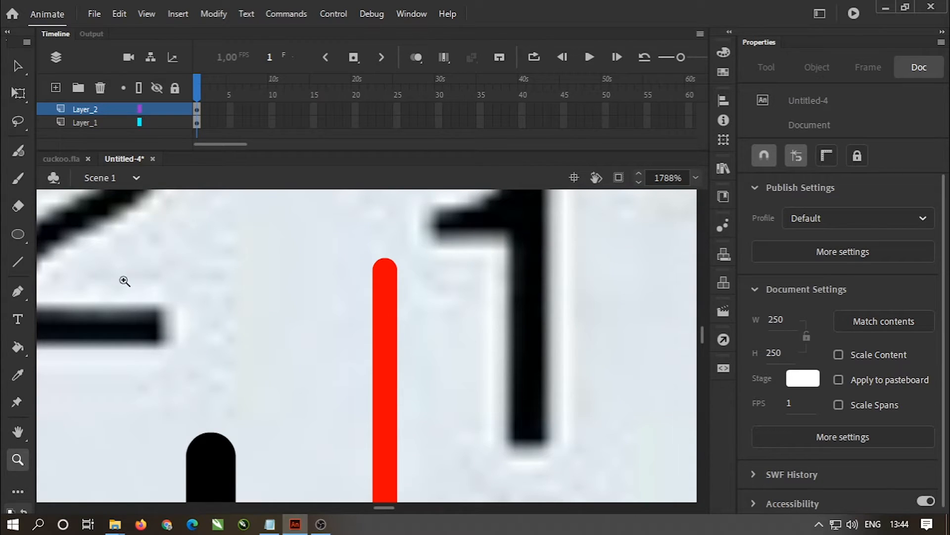
{"action": "left_click", "coordinate": [18, 235]}
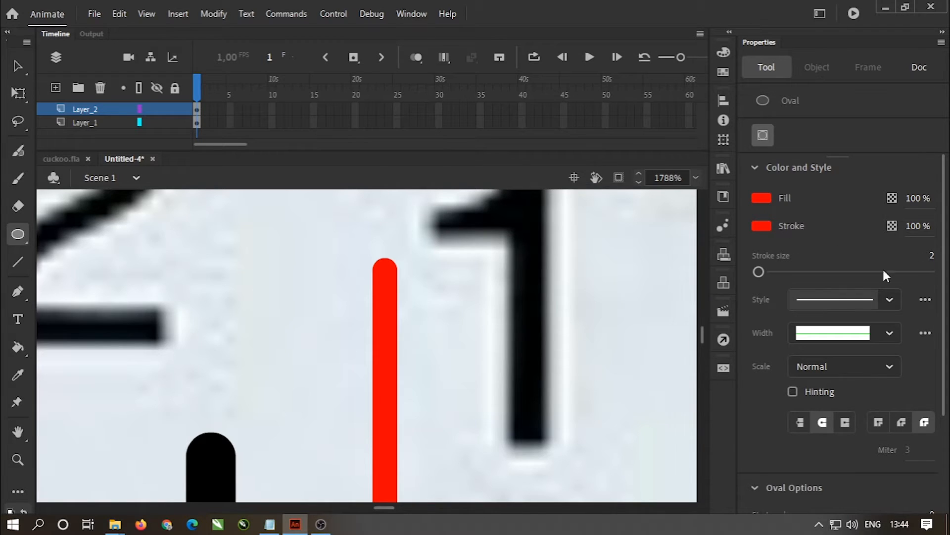
{"action": "mouse_move", "coordinate": [347, 340]}
{"action": "left_mouse_down"}
{"action": "mouse_move", "coordinate": [373, 378]}
{"action": "mouse_move", "coordinate": [424, 401]}
{"action": "mouse_move", "coordinate": [418, 410]}
{"action": "mouse_move", "coordinate": [435, 418]}
{"action": "mouse_move", "coordinate": [435, 408]}
{"action": "mouse_move", "coordinate": [426, 401]}
{"action": "mouse_move", "coordinate": [420, 414]}
{"action": "mouse_move", "coordinate": [433, 428]}
{"action": "mouse_move", "coordinate": [426, 419]}
{"action": "left_mouse_up"}
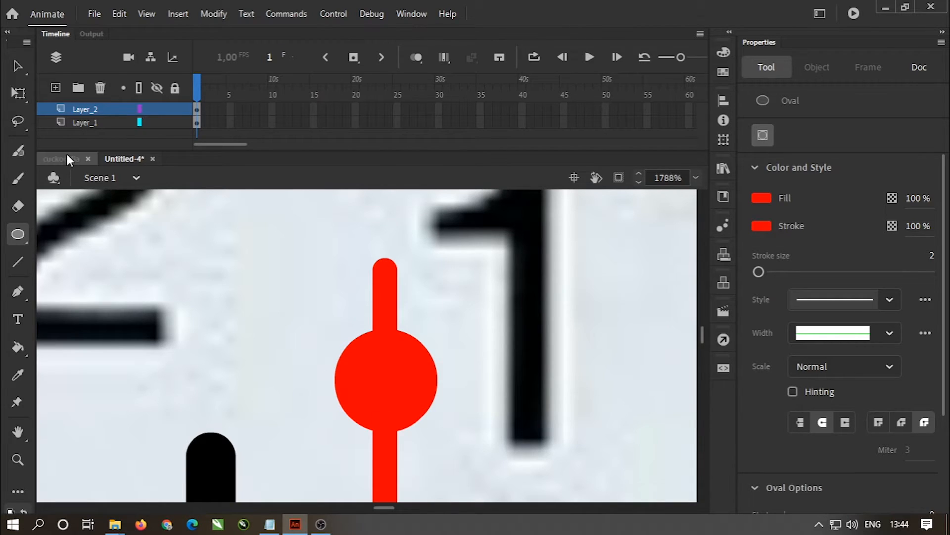
{"action": "left_click", "coordinate": [19, 65]}
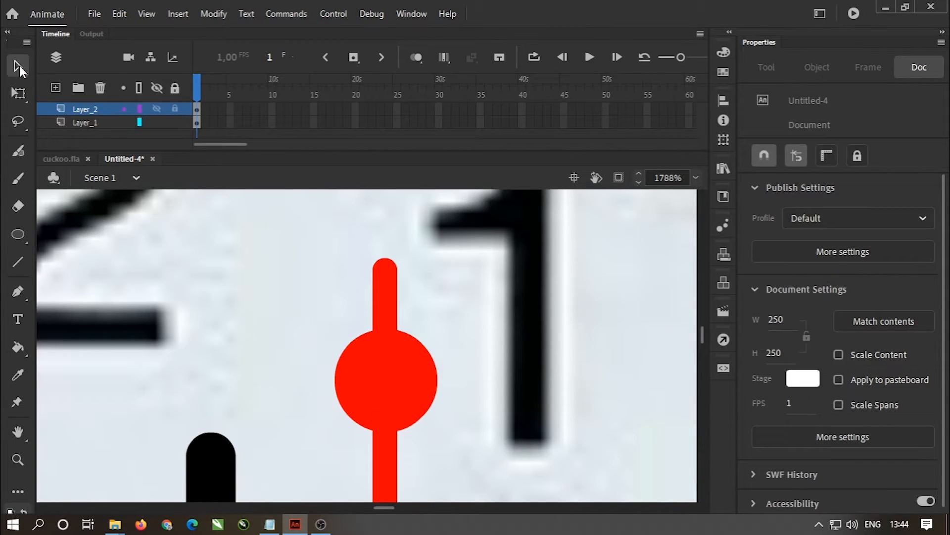
{"action": "mouse_move", "coordinate": [394, 388]}
{"action": "left_mouse_down"}
{"action": "mouse_move", "coordinate": [554, 382]}
{"action": "mouse_move", "coordinate": [482, 386]}
{"action": "mouse_move", "coordinate": [479, 372]}
{"action": "mouse_move", "coordinate": [387, 374]}
{"action": "left_mouse_up"}
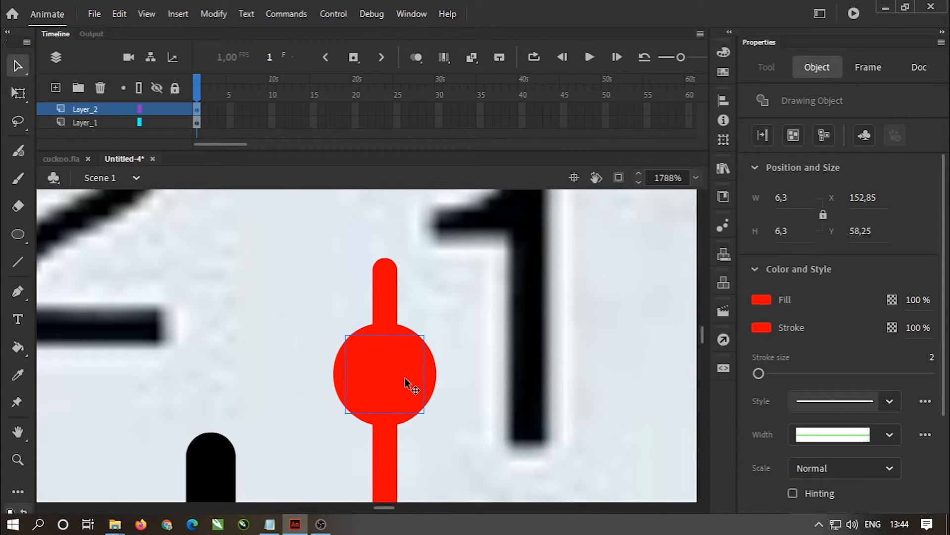
{"action": "key", "text": "Escape"}
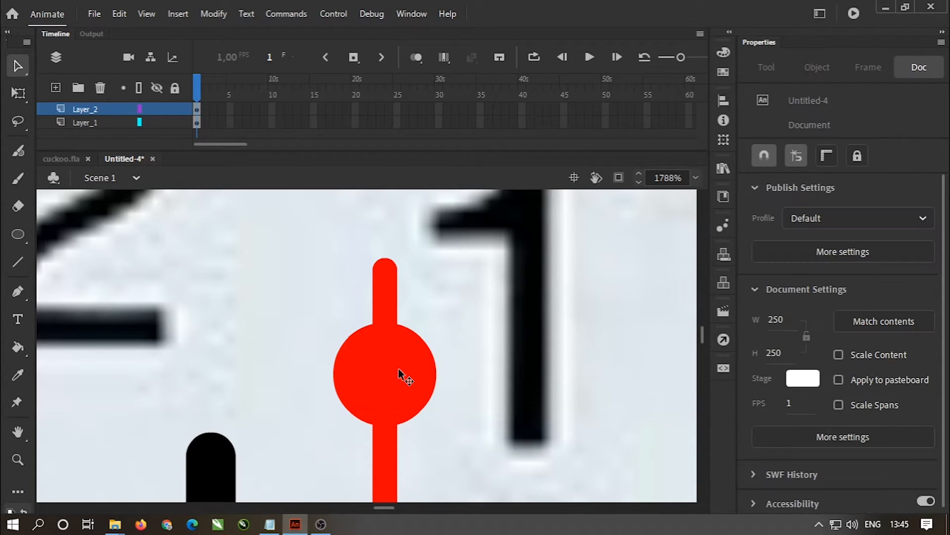
Convert the red circle and red line together to a Movie Clip symbol named detik with bottom-centre registration
{"action": "left_click", "coordinate": [398, 375]}
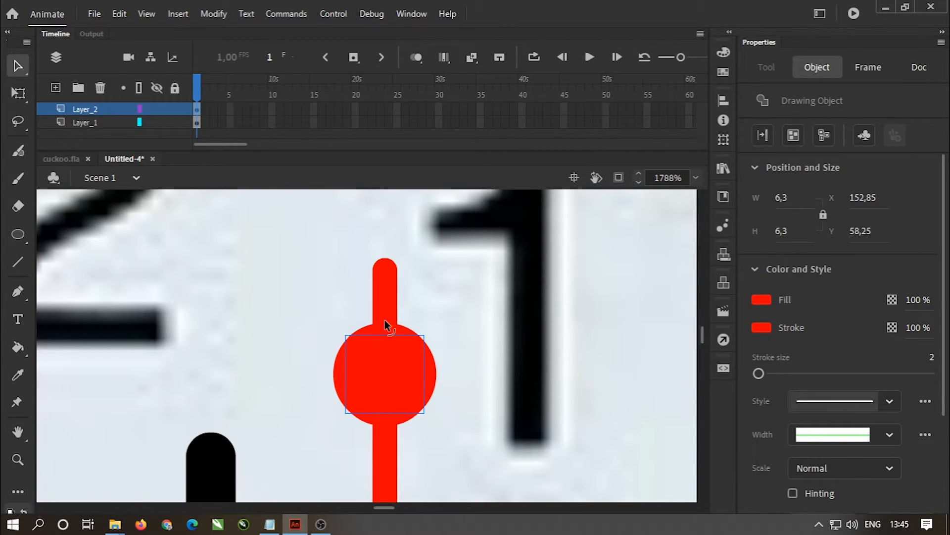
{"action": "left_click", "coordinate": [384, 298], "text": "shift"}
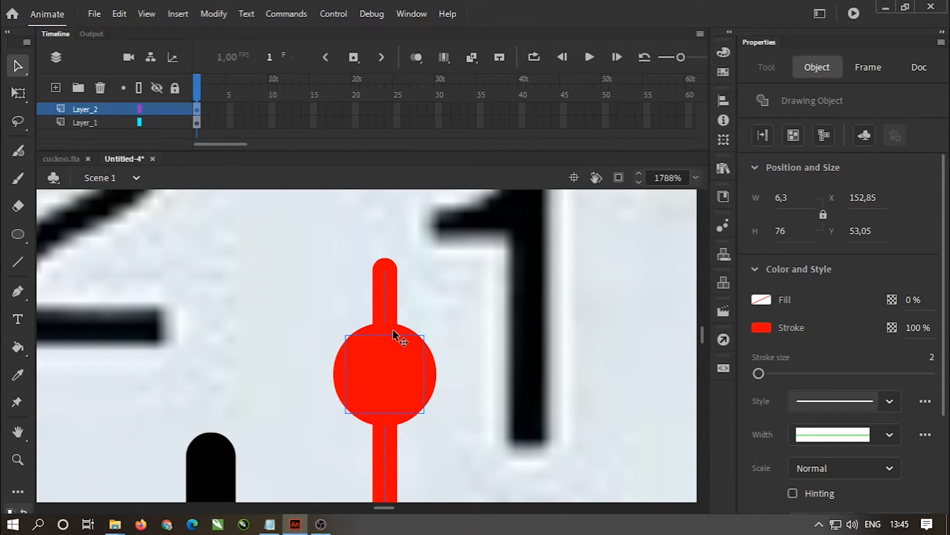
{"action": "left_click", "coordinate": [214, 15]}
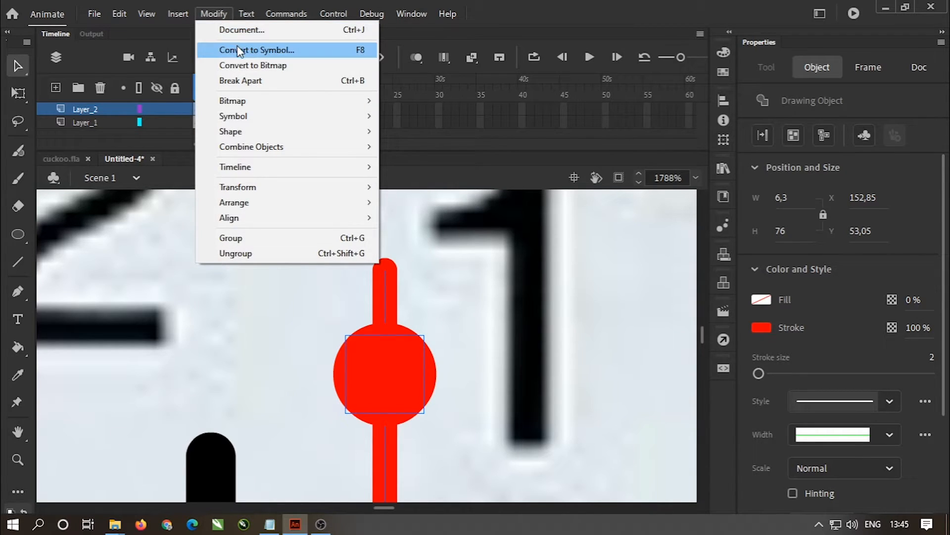
{"action": "left_click", "coordinate": [262, 50]}
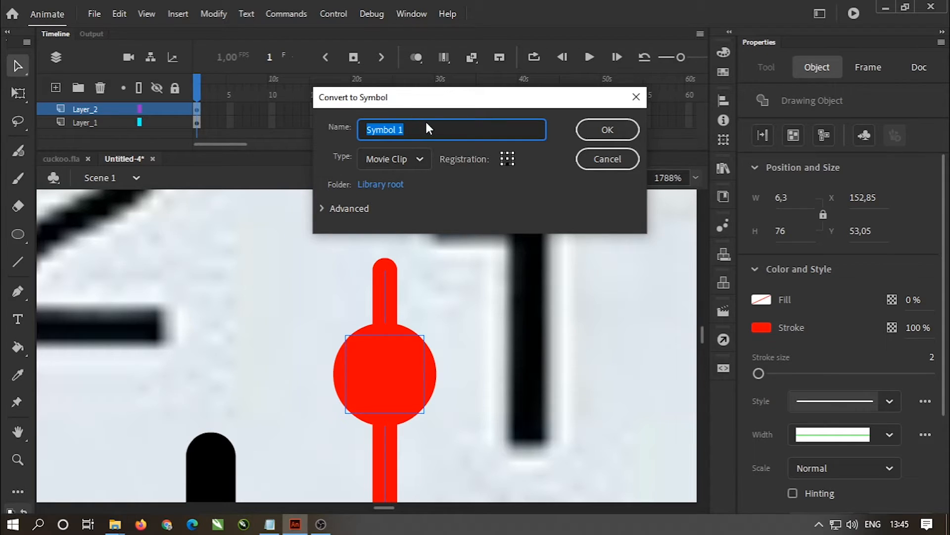
{"action": "type", "text": "detik"}
{"action": "left_click", "coordinate": [605, 134]}
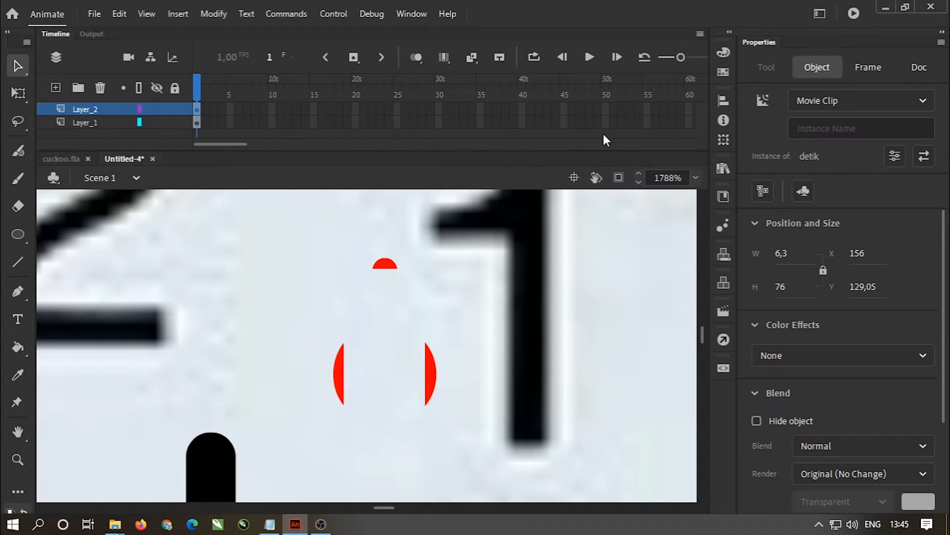
Give the detik movie clip the instance name second_hand
{"action": "left_click", "coordinate": [812, 127]}
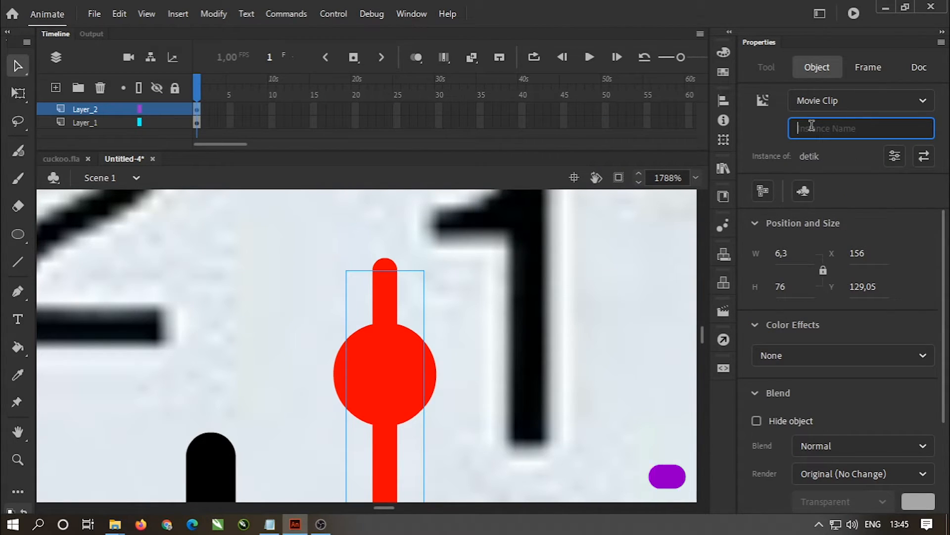
{"action": "type", "text": "se"}
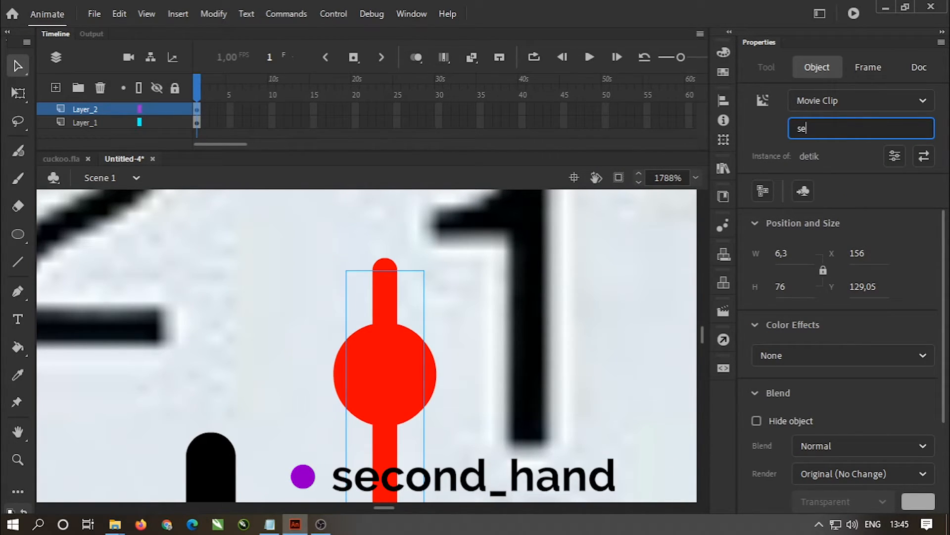
{"action": "type", "text": "cond_hand"}
{"action": "key", "text": "Return"}
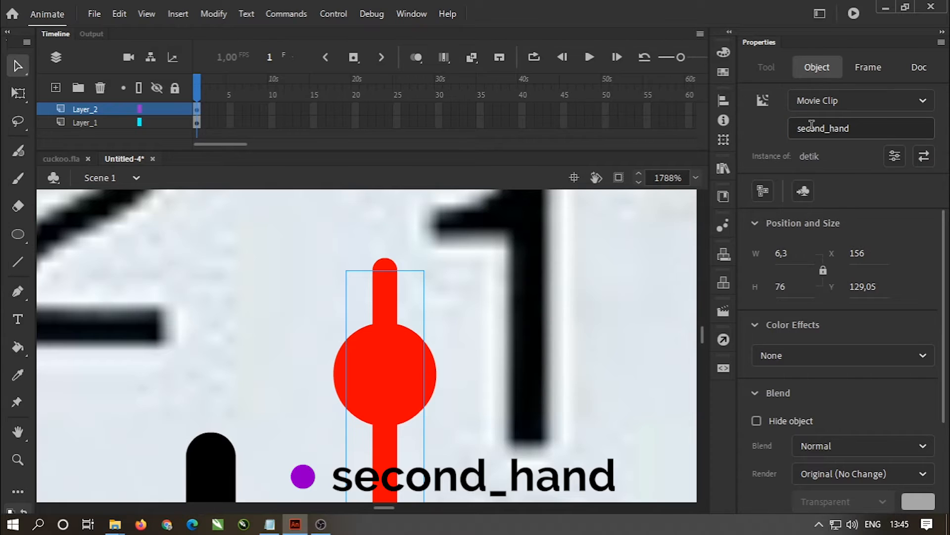
Align the hour, minute and second hands to one another by their horizontal centres and bottom edges
{"action": "left_click", "coordinate": [696, 177]}
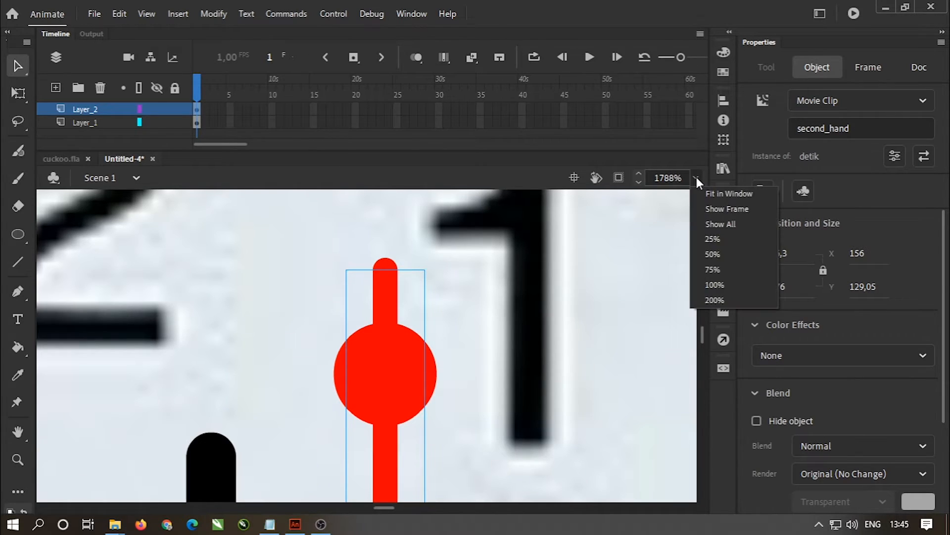
{"action": "left_click", "coordinate": [730, 222]}
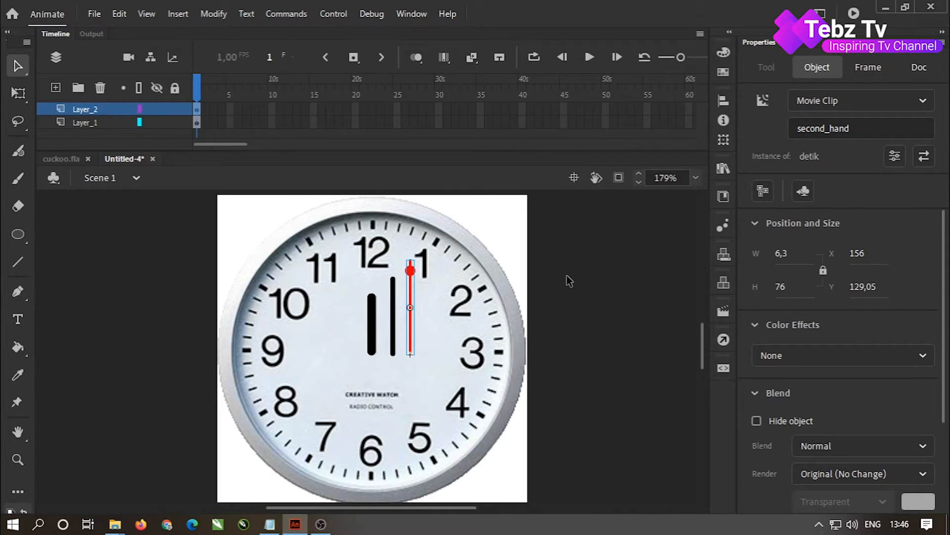
{"action": "left_click", "coordinate": [393, 331], "text": "shift"}
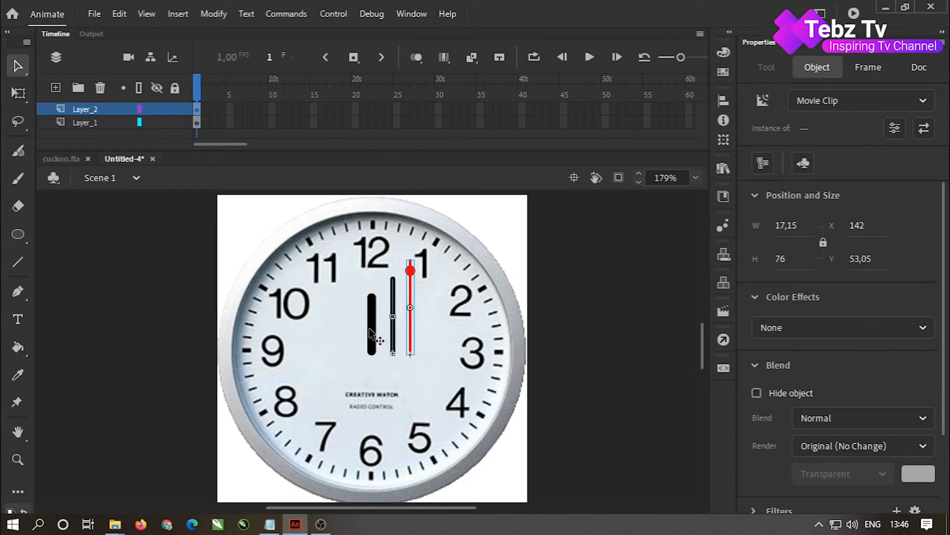
{"action": "left_click", "coordinate": [372, 331], "text": "shift"}
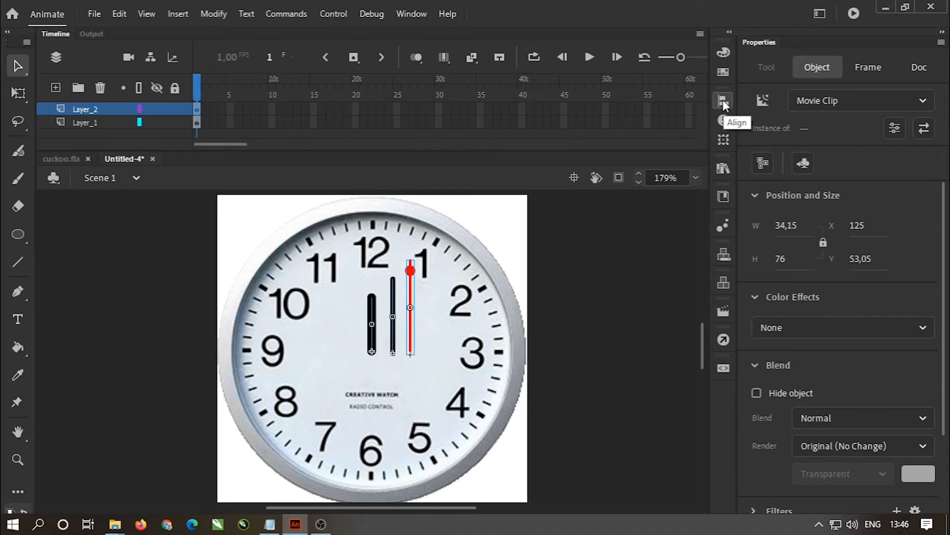
{"action": "left_click", "coordinate": [423, 17]}
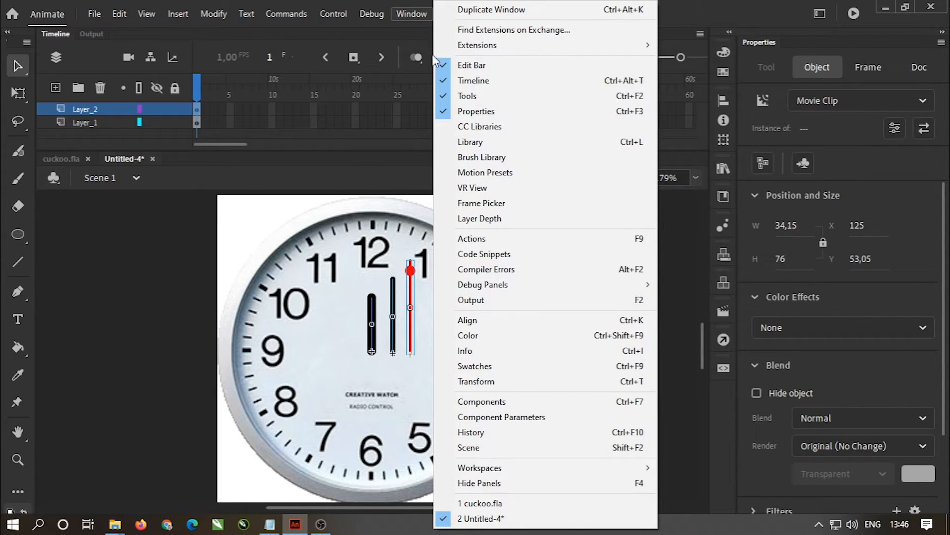
{"action": "left_click", "coordinate": [485, 319]}
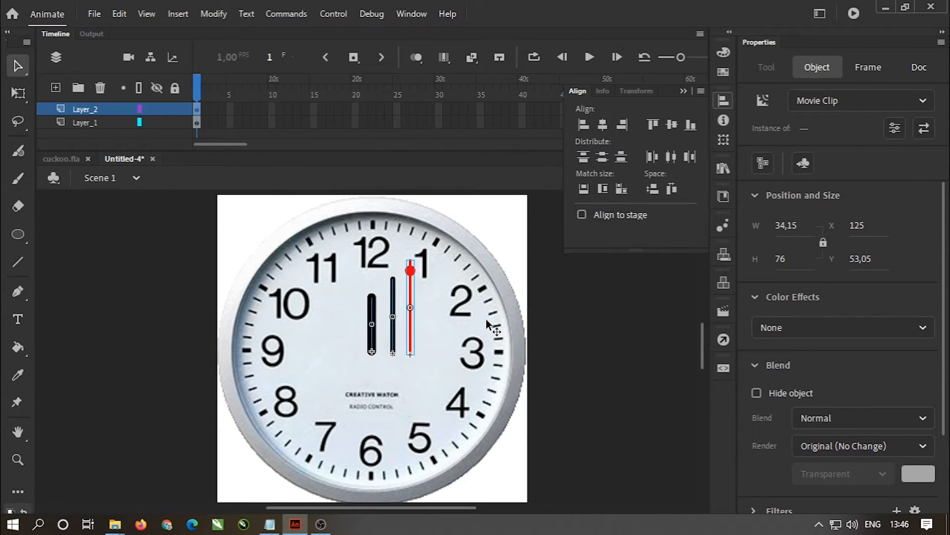
{"action": "left_click", "coordinate": [602, 123]}
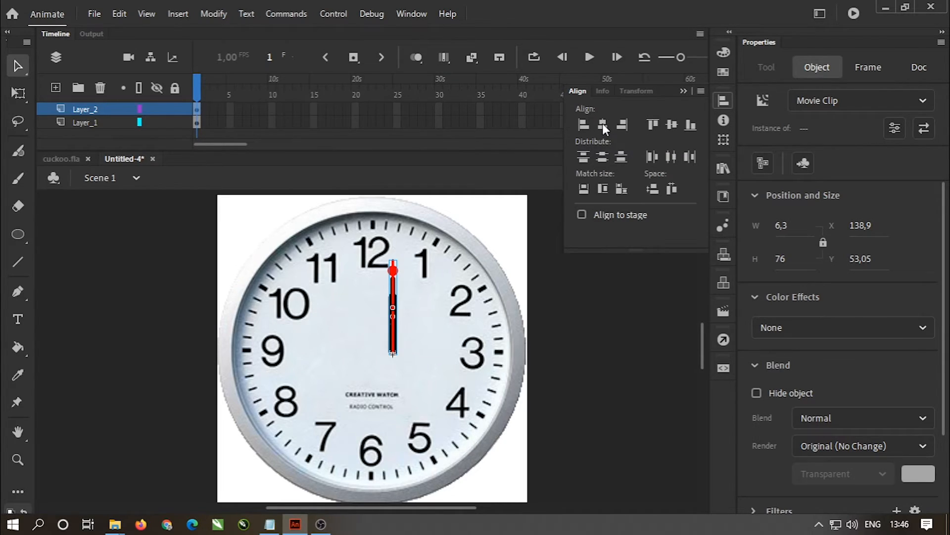
{"action": "left_click", "coordinate": [690, 126]}
Move the three aligned hands together onto the centre of the clock face, to X 122,7 and Y 47,45
{"action": "left_click_drag", "start_coordinate": [393, 355], "coordinate": [374, 348]}
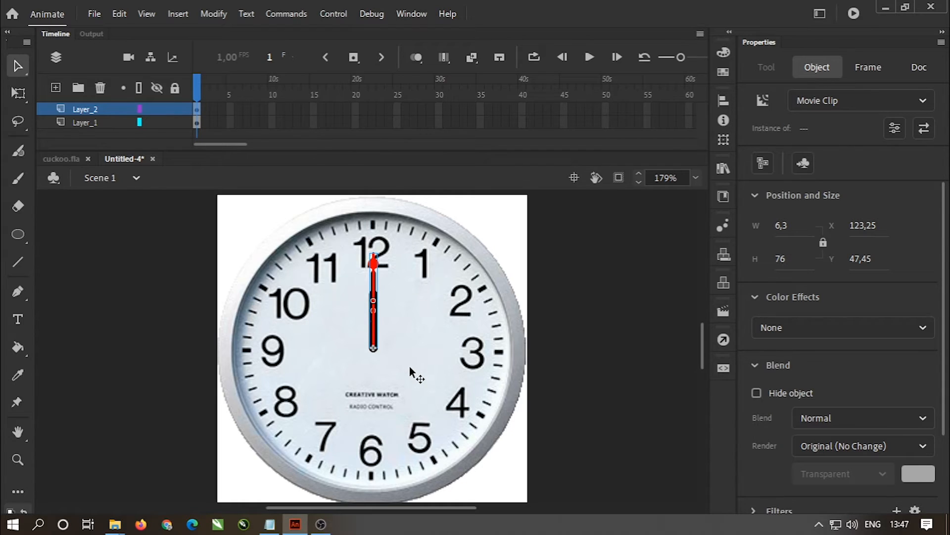
{"action": "key", "text": "Left"}
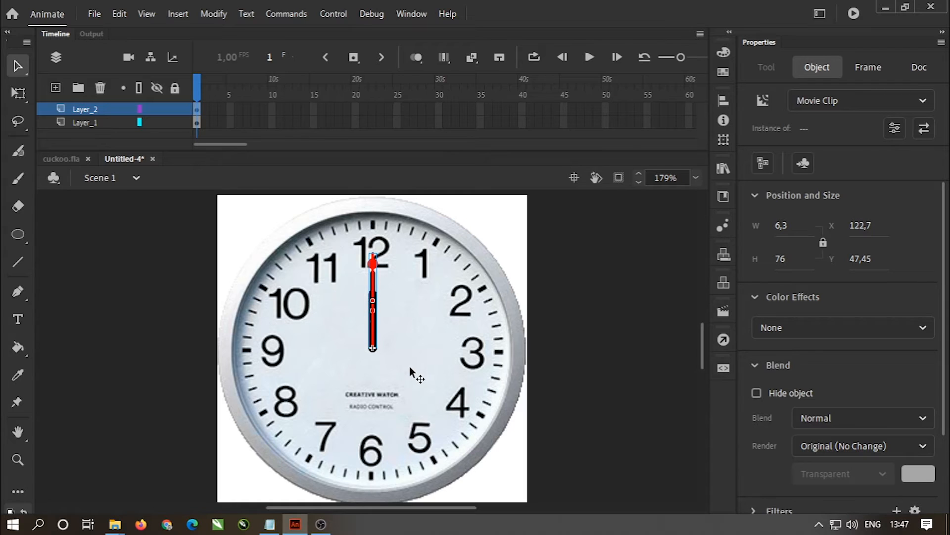
{"action": "left_click", "coordinate": [562, 331]}
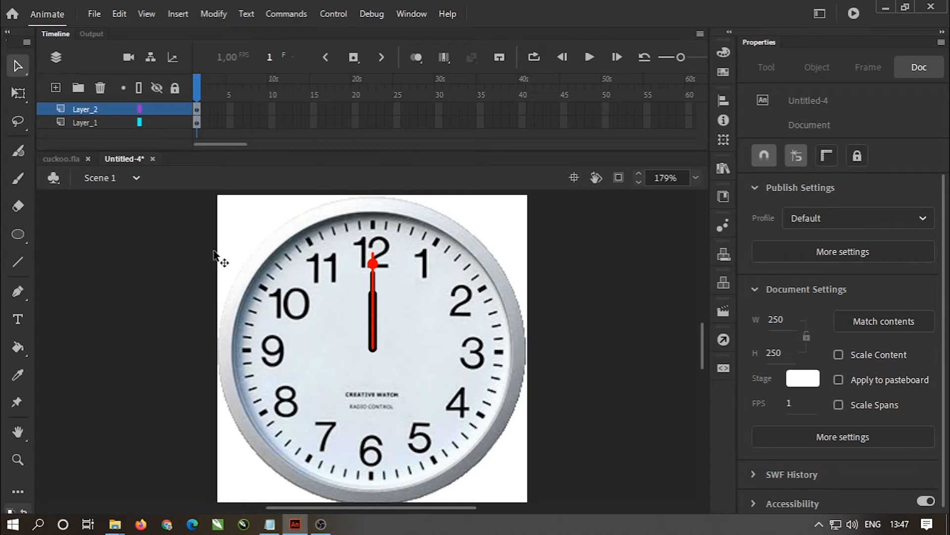
Insert a new timeline layer above Layer_2
{"action": "left_click", "coordinate": [180, 15]}
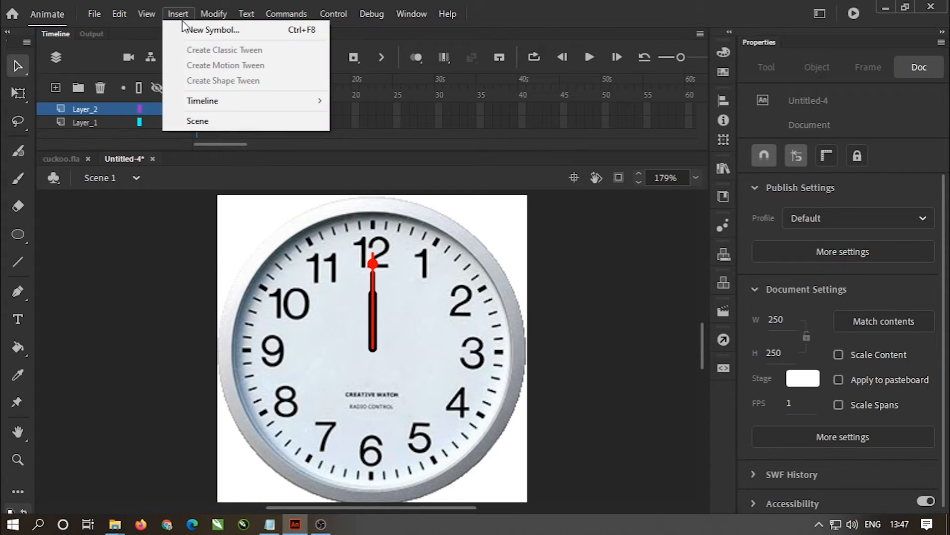
{"action": "mouse_move", "coordinate": [201, 102]}
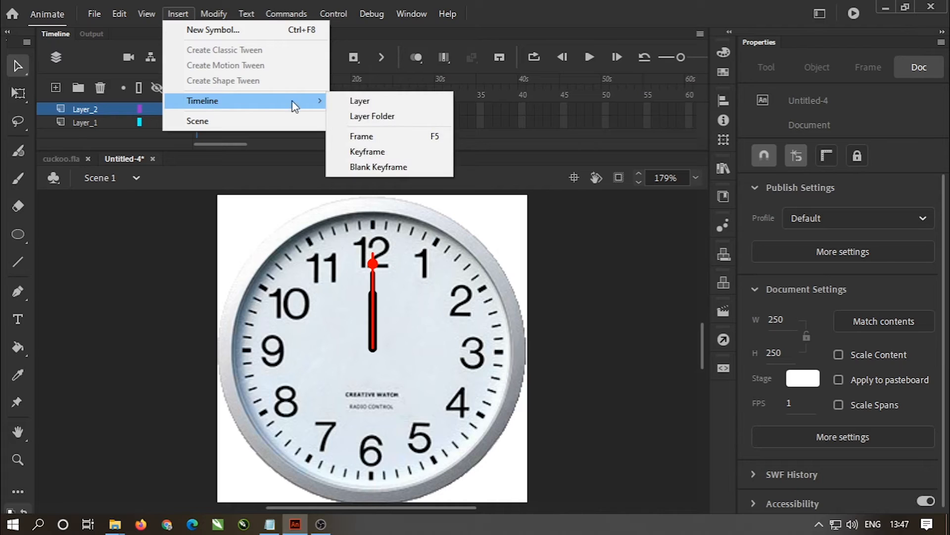
{"action": "left_click", "coordinate": [368, 102]}
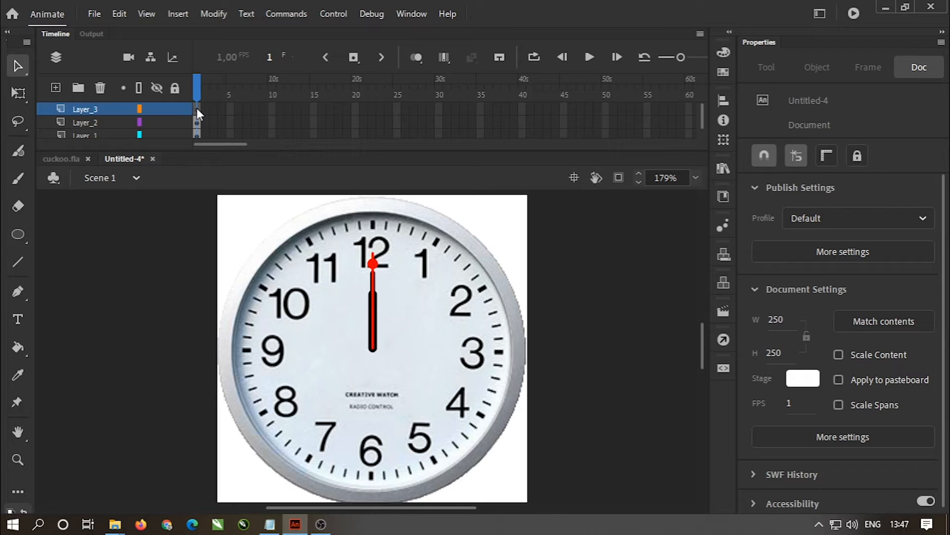
Copy the whole clock script from Script.txt in Notepad and paste it into the actions of Layer_3's first frame
{"action": "left_click", "coordinate": [271, 525]}
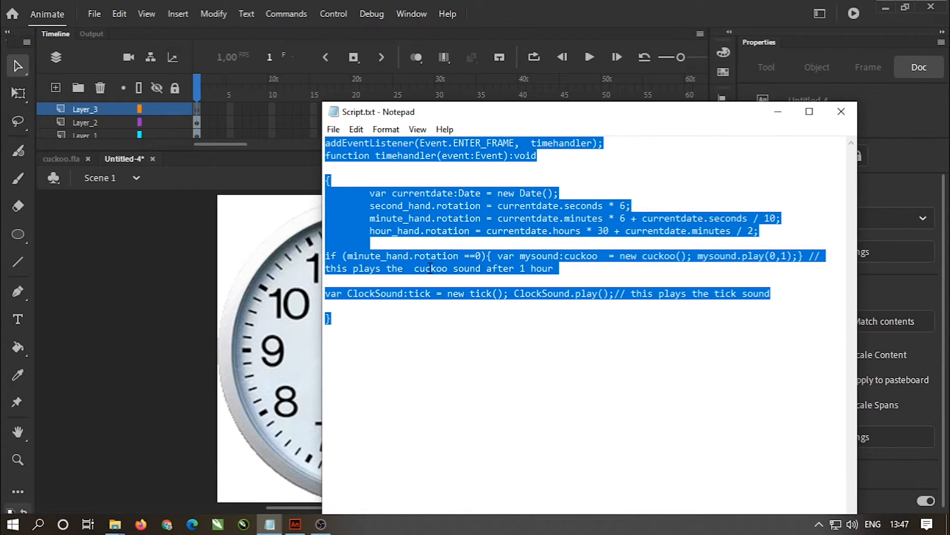
{"action": "right_click", "coordinate": [429, 267]}
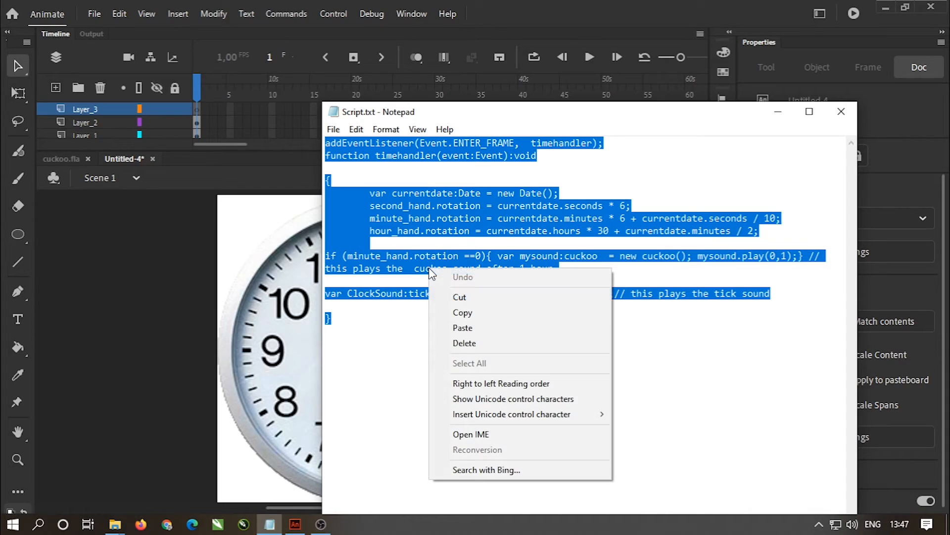
{"action": "left_click", "coordinate": [463, 312]}
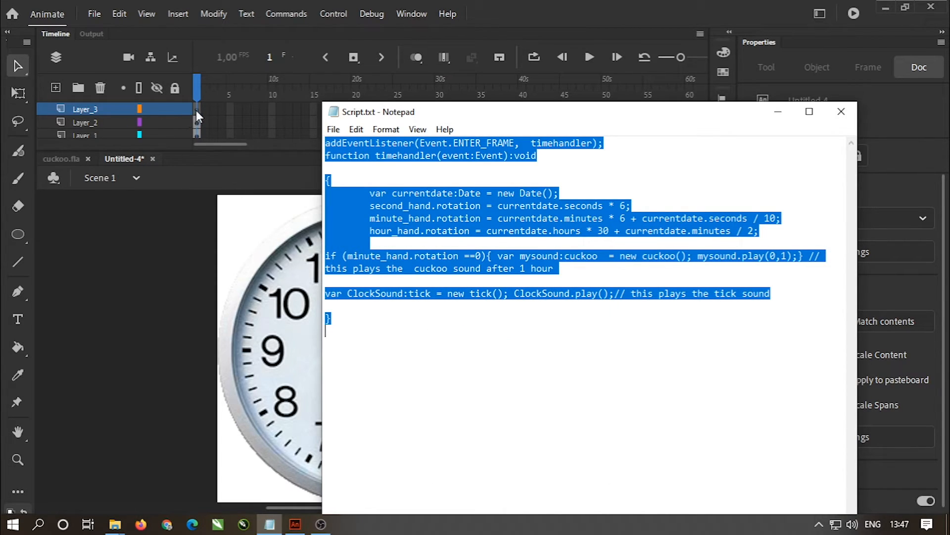
{"action": "left_click", "coordinate": [197, 110]}
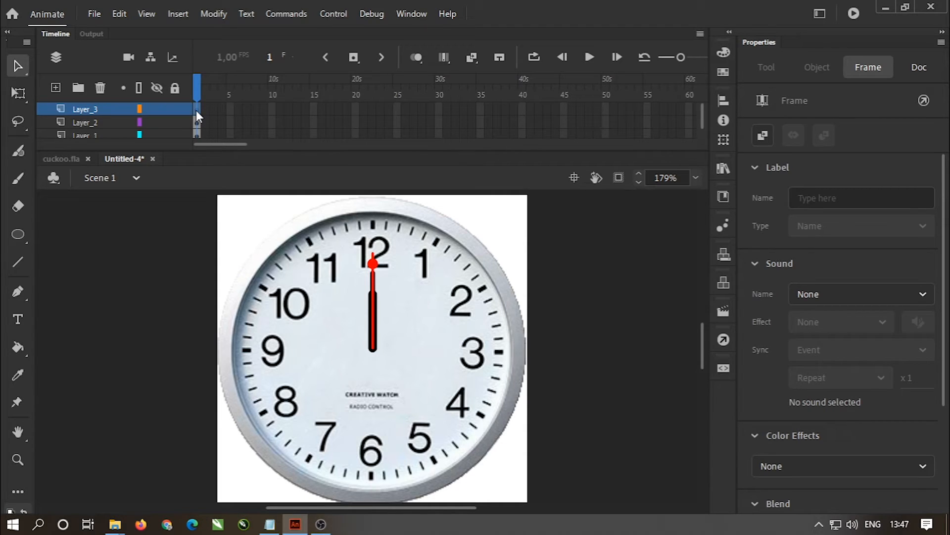
{"action": "left_click", "coordinate": [400, 14]}
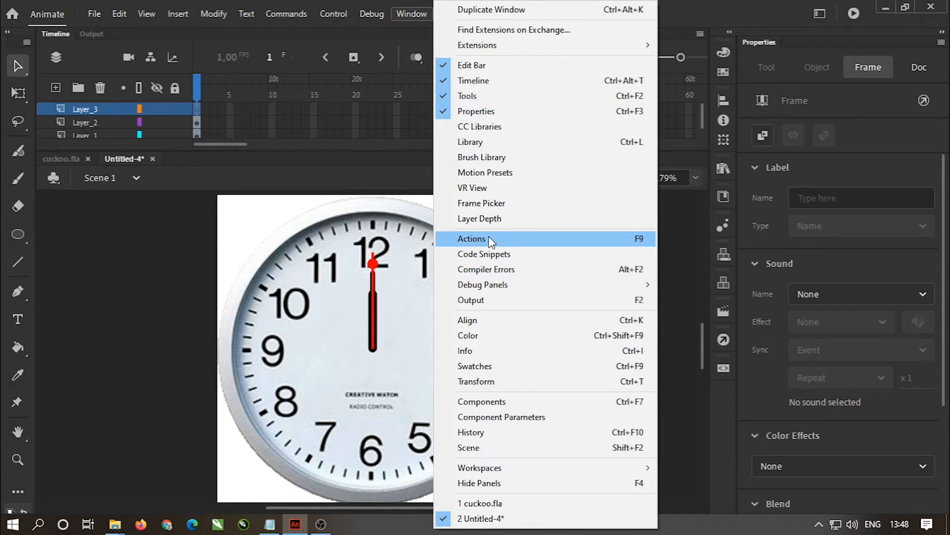
{"action": "left_click", "coordinate": [635, 241]}
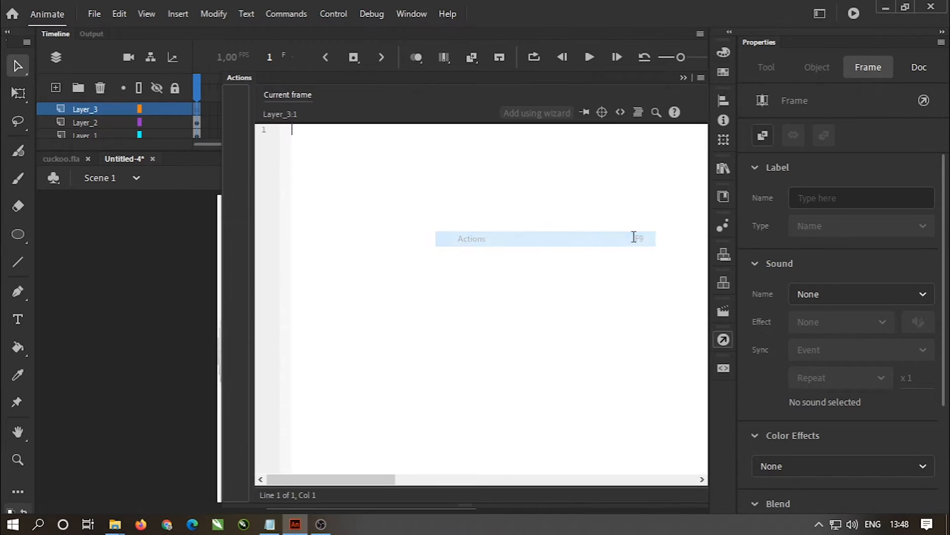
{"action": "right_click", "coordinate": [389, 175]}
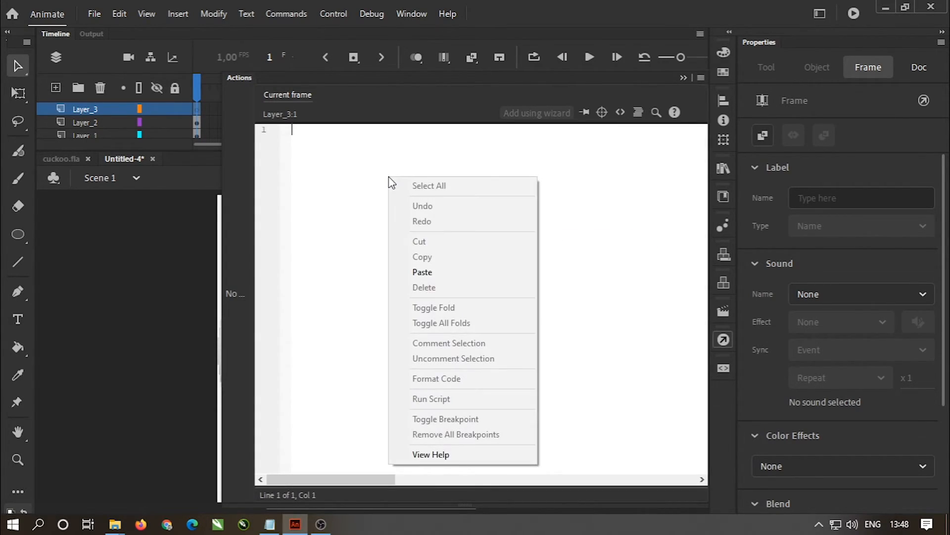
{"action": "left_click", "coordinate": [421, 271]}
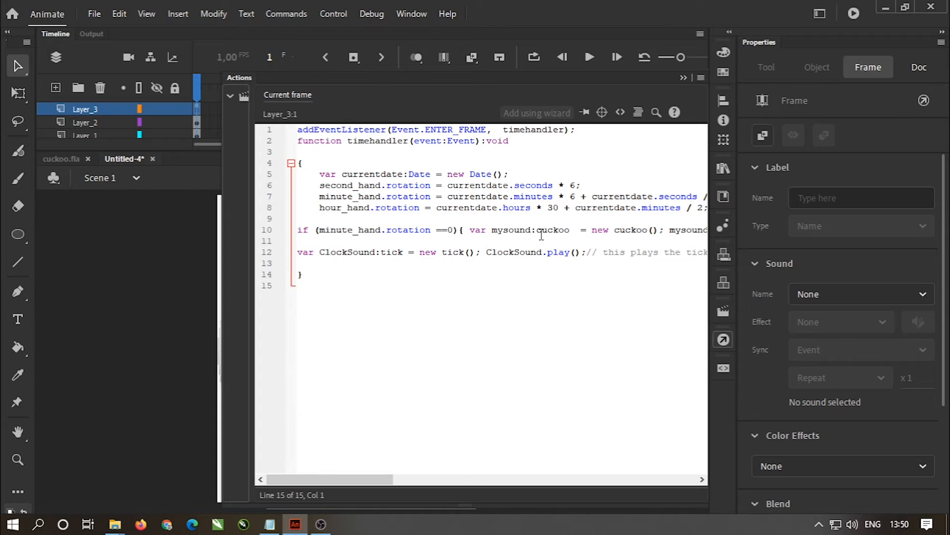
{"action": "left_click", "coordinate": [723, 339]}
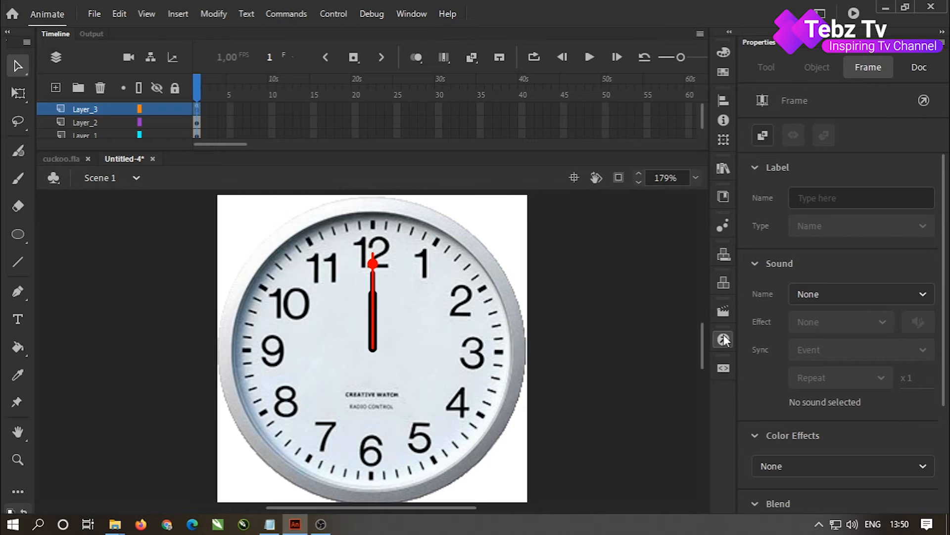
Import the sound files cuckoo.mp3 and tick.mp3 from the cuckoo folder into the library
{"action": "left_click", "coordinate": [94, 14]}
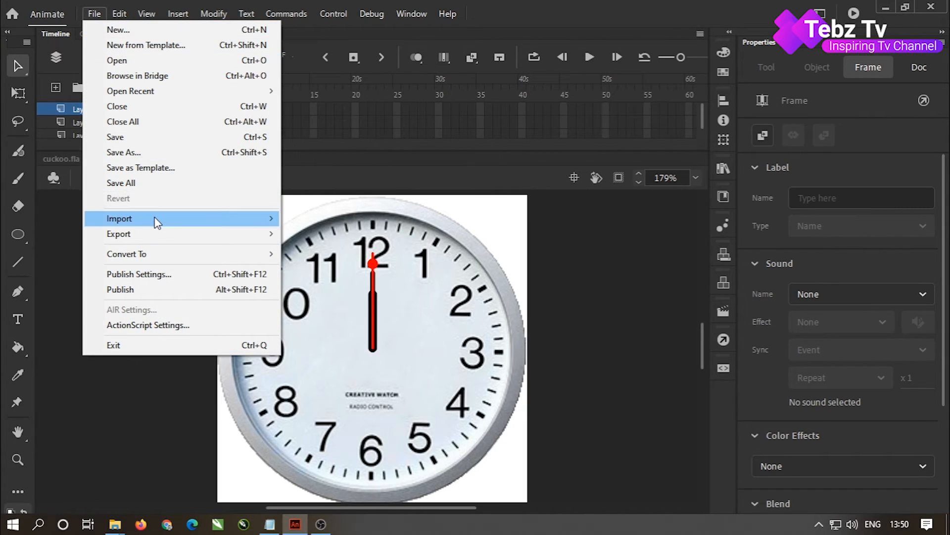
{"action": "mouse_move", "coordinate": [155, 218]}
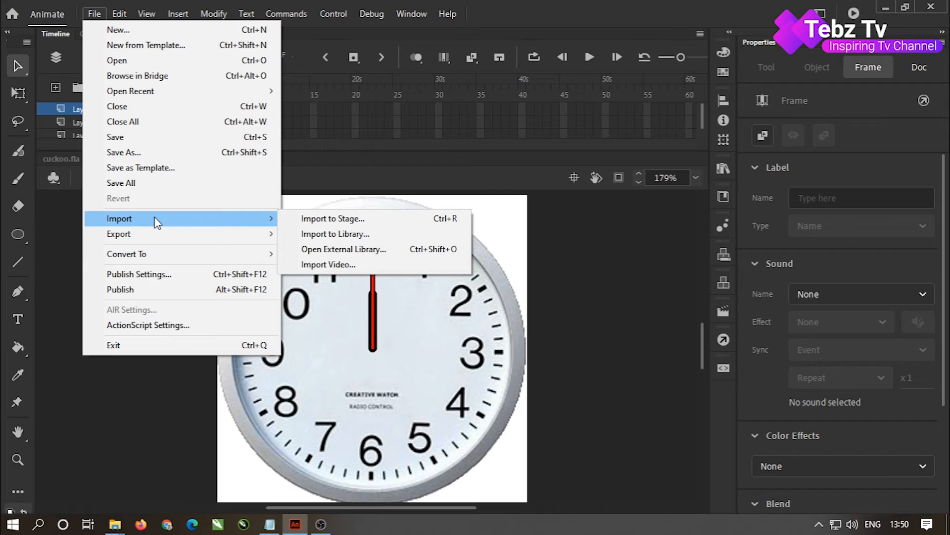
{"action": "left_click", "coordinate": [365, 238]}
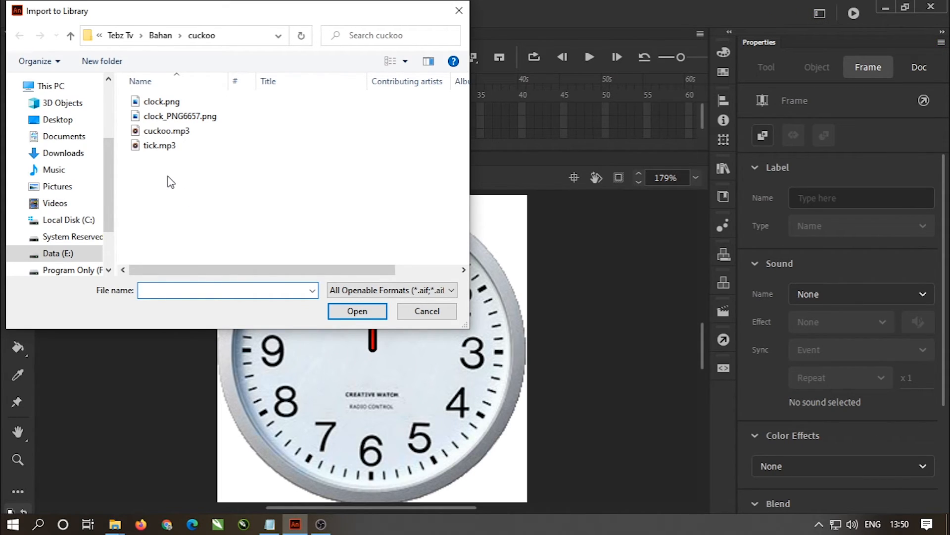
{"action": "left_click", "coordinate": [163, 147]}
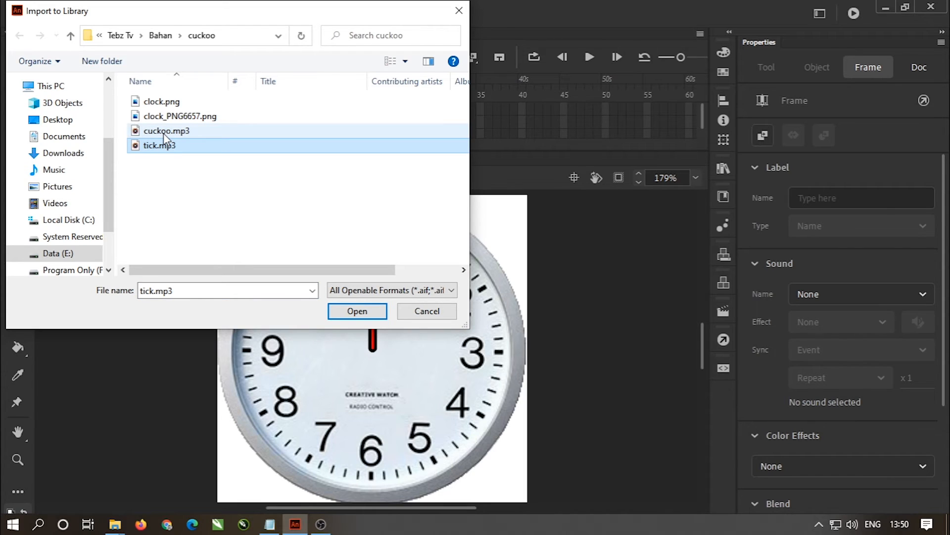
{"action": "left_click", "coordinate": [164, 132]}
{"action": "left_click", "coordinate": [157, 145]}
{"action": "left_click", "coordinate": [154, 130], "text": "ctrl"}
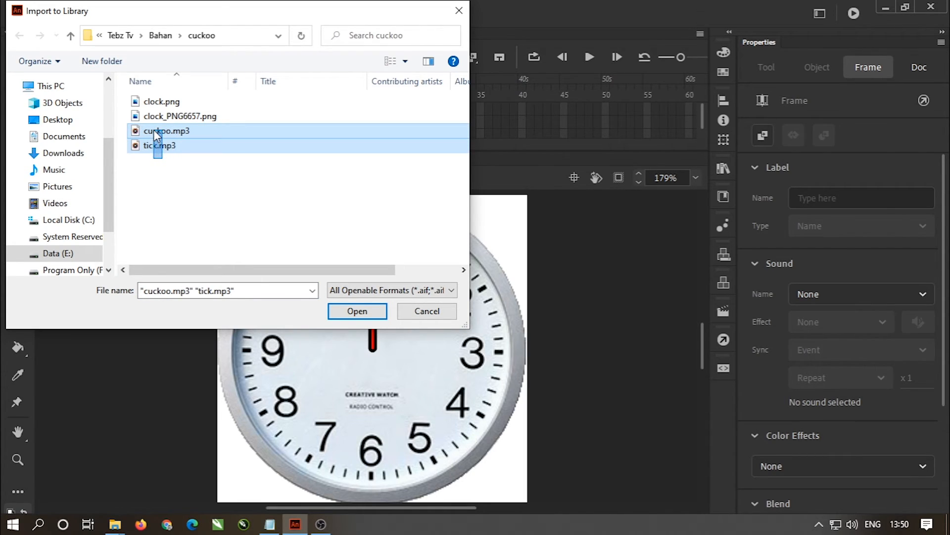
{"action": "left_click_drag", "start_coordinate": [163, 158], "coordinate": [153, 130]}
{"action": "left_click", "coordinate": [347, 311]}
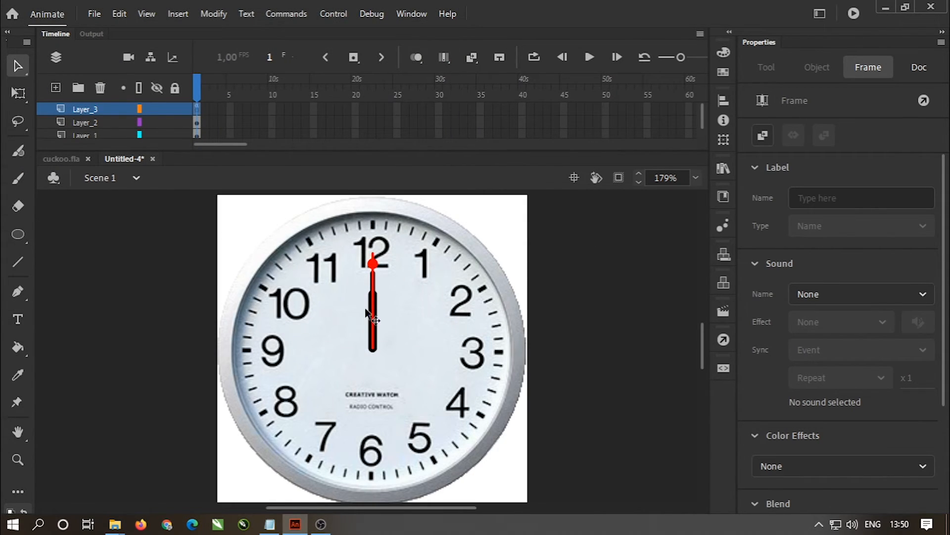
Assign linkage names to the library sounds: cuckoo for cuckoo.mp3 and tick for tick.mp3
{"action": "left_click", "coordinate": [718, 166]}
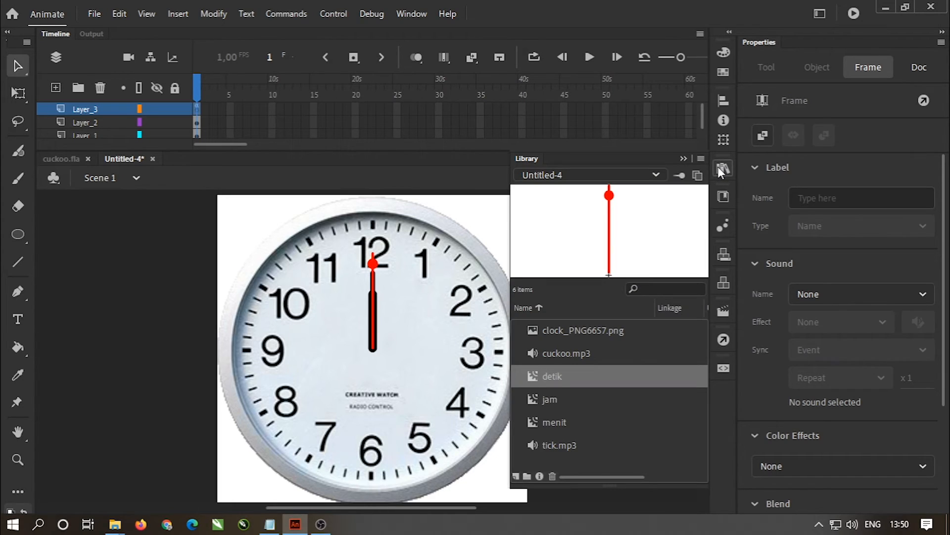
{"action": "left_click", "coordinate": [603, 353]}
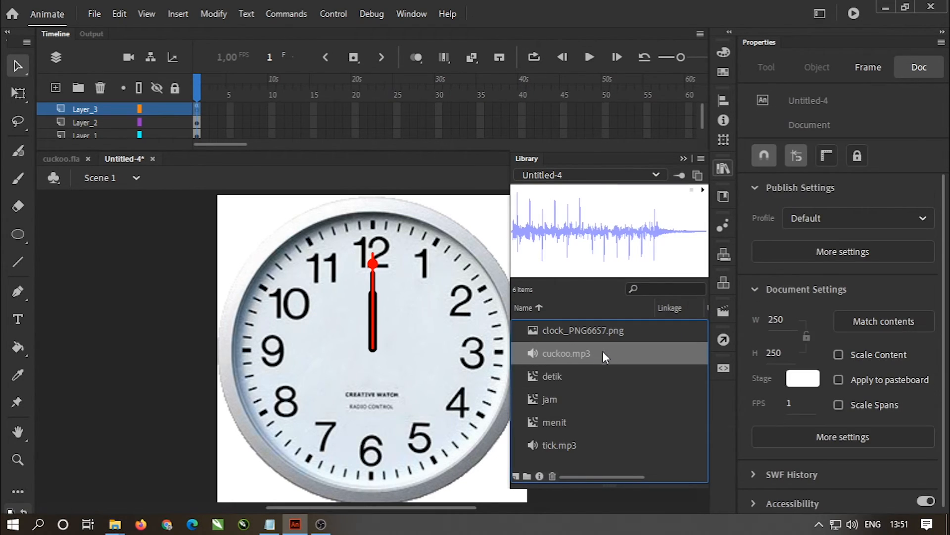
{"action": "left_click", "coordinate": [596, 442]}
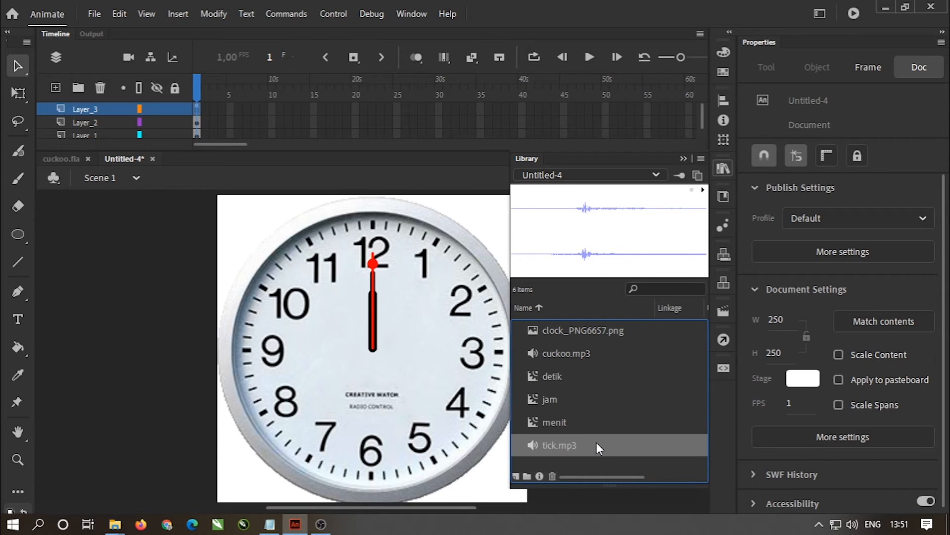
{"action": "left_click", "coordinate": [681, 355]}
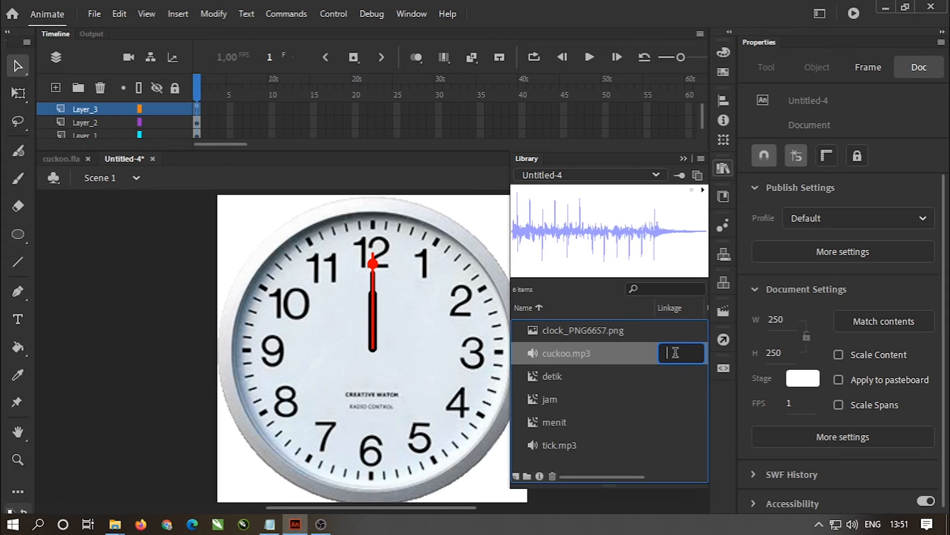
{"action": "type", "text": "cuckoo"}
{"action": "left_click", "coordinate": [678, 448]}
{"action": "double_click", "coordinate": [682, 444]}
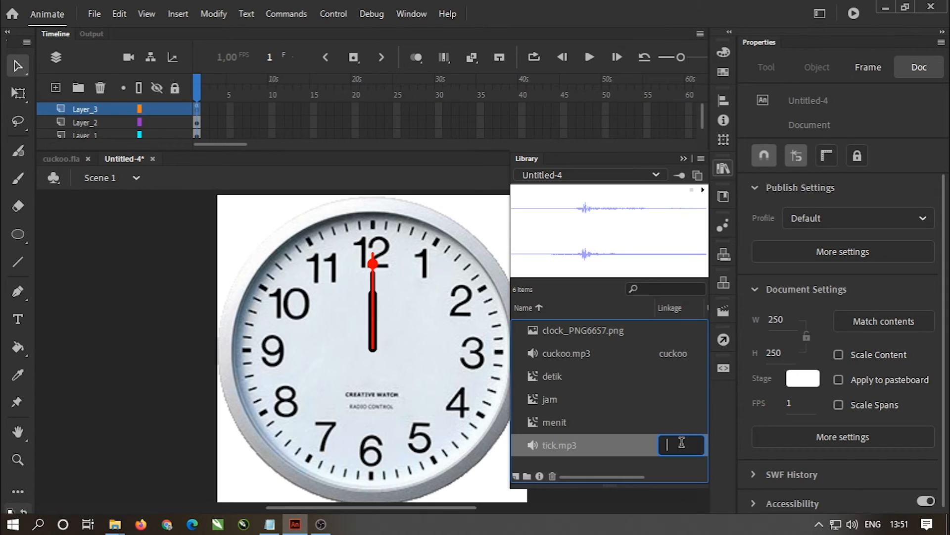
{"action": "type", "text": "tick"}
{"action": "left_click", "coordinate": [682, 158]}
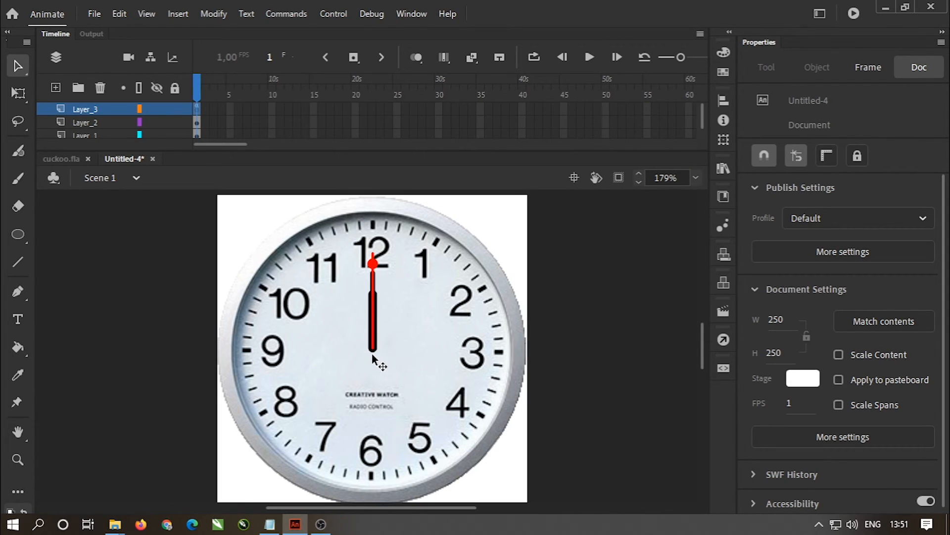
Draw a red circle about 9,5 px across on Layer_2, over the pivot point of the clock hands
{"action": "left_click", "coordinate": [17, 235]}
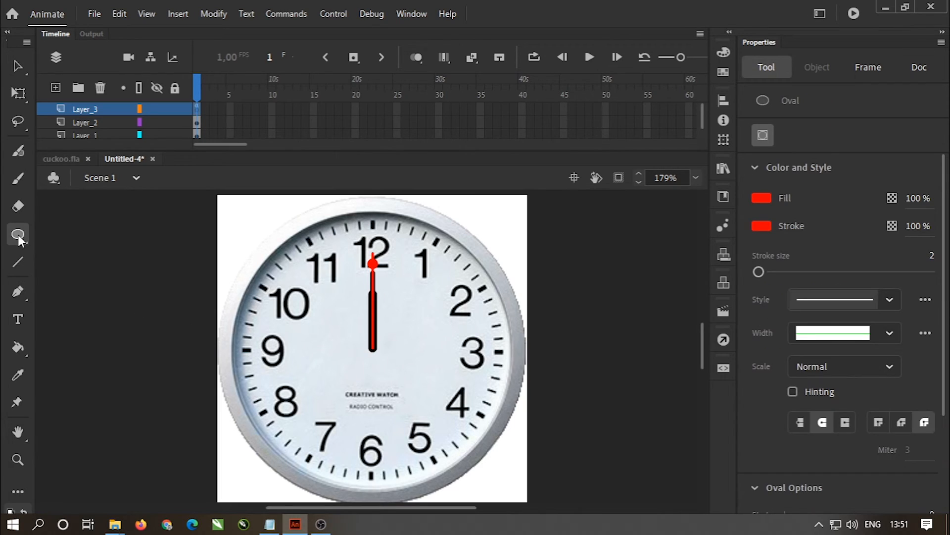
{"action": "left_click", "coordinate": [197, 122]}
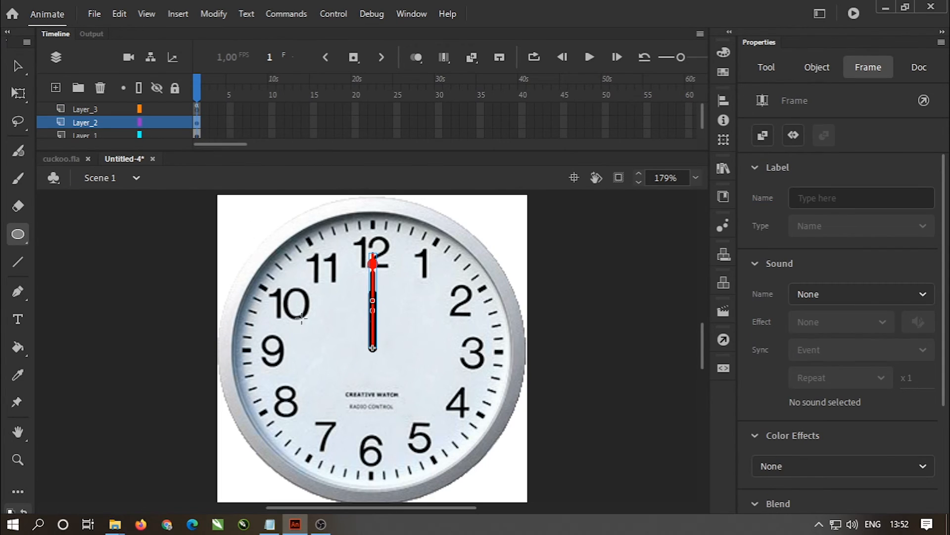
{"action": "left_click_drag", "start_coordinate": [369, 348], "coordinate": [378, 359]}
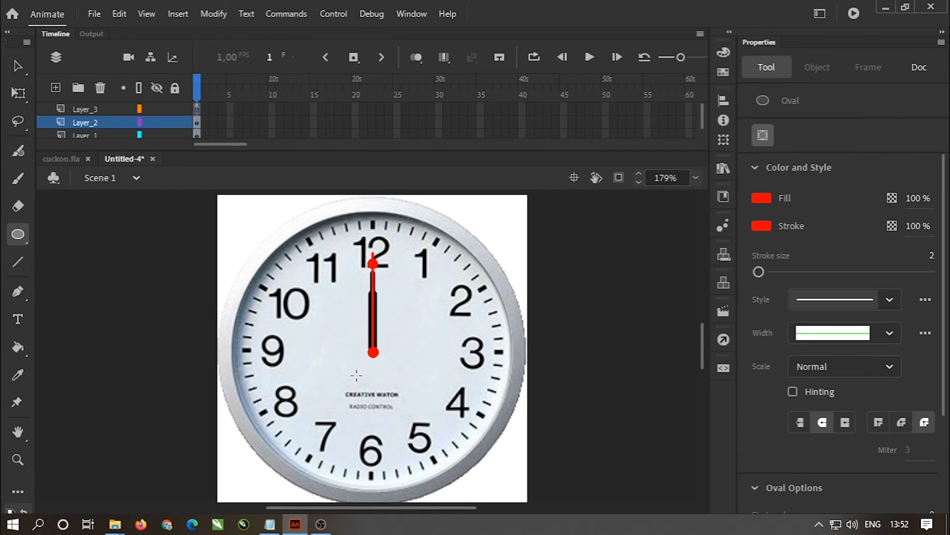
{"action": "left_click", "coordinate": [19, 92]}
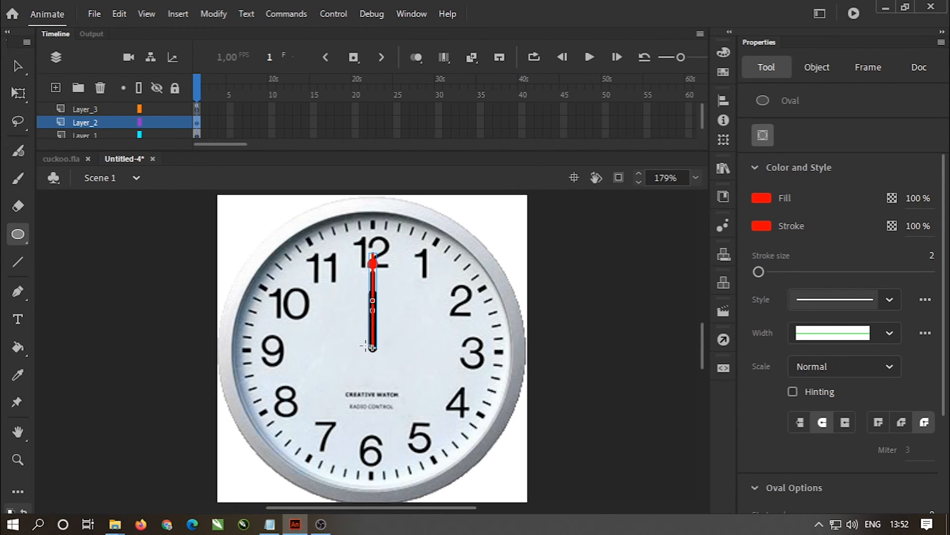
{"action": "left_click_drag", "start_coordinate": [366, 345], "coordinate": [381, 361]}
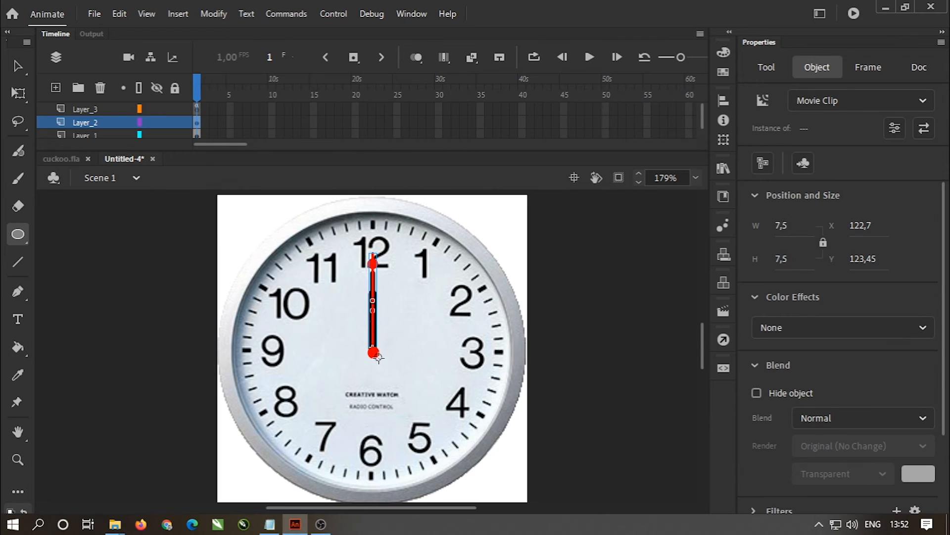
{"action": "left_click", "coordinate": [380, 360]}
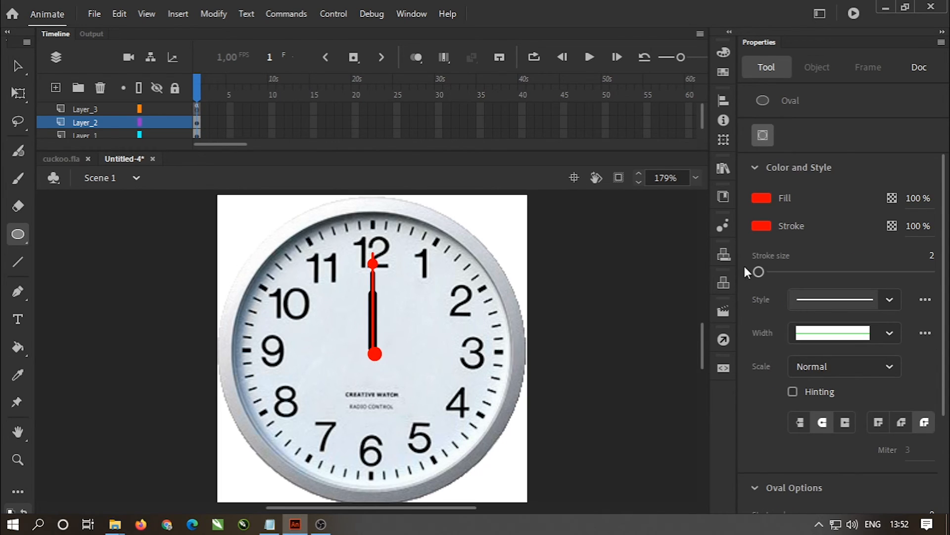
Set the fill of the Oval tool and of the centre circle to black
{"action": "left_click", "coordinate": [761, 198]}
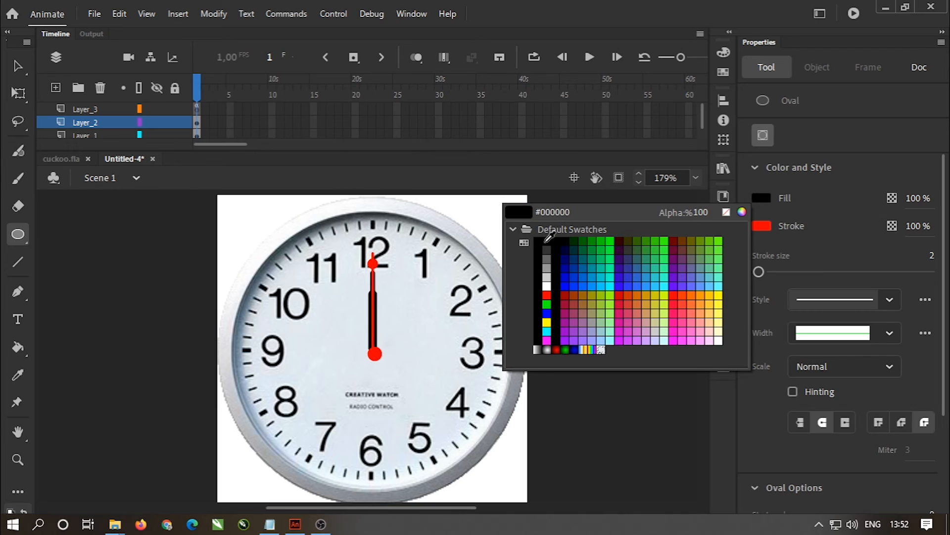
{"action": "left_click", "coordinate": [543, 241]}
{"action": "left_click", "coordinate": [18, 67]}
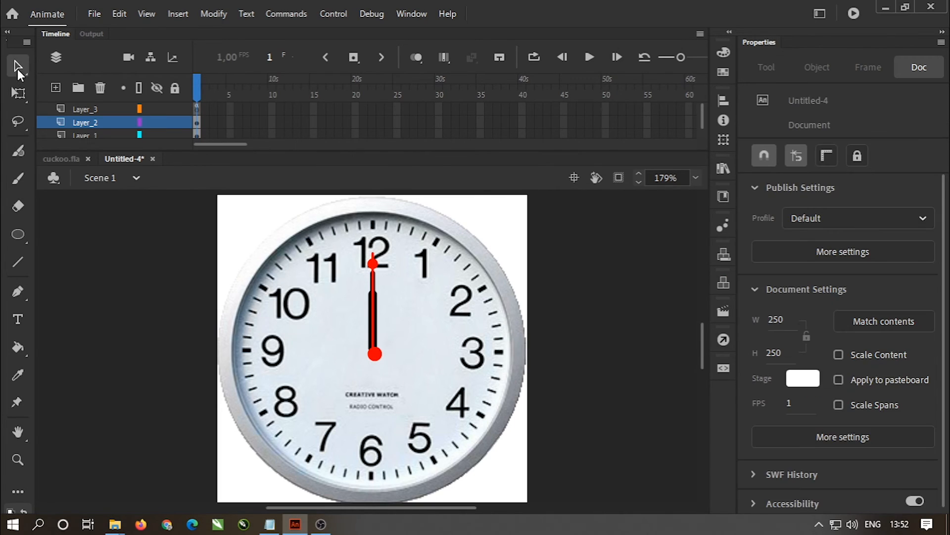
{"action": "left_click", "coordinate": [373, 355]}
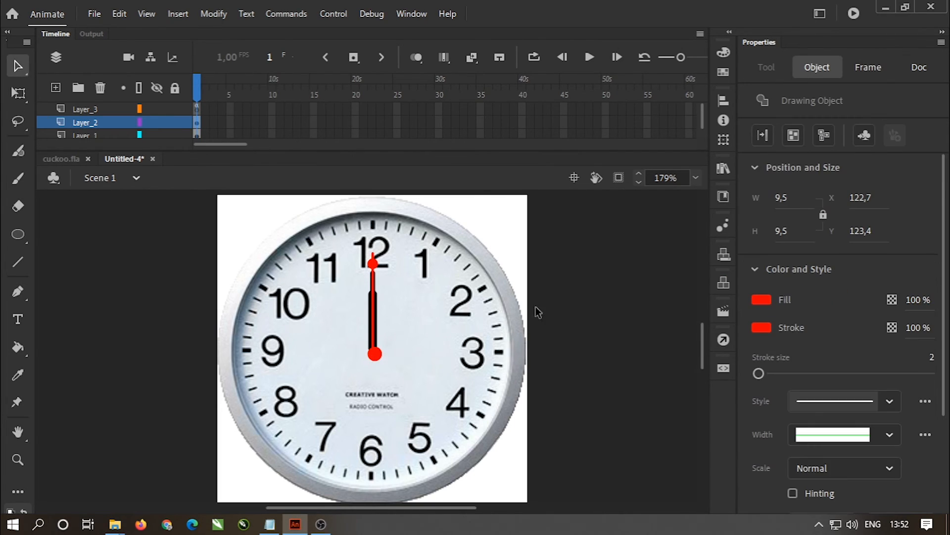
{"action": "left_click", "coordinate": [761, 299]}
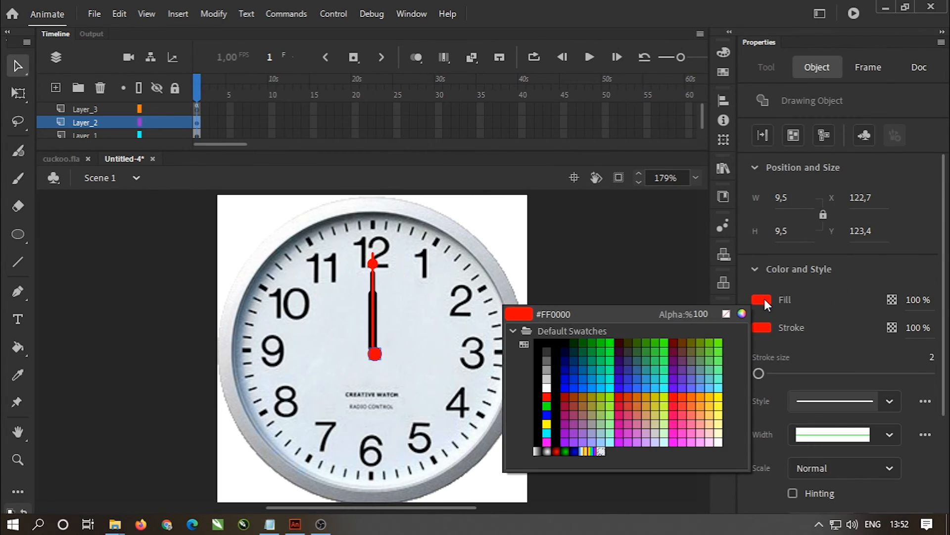
{"action": "left_click", "coordinate": [555, 344]}
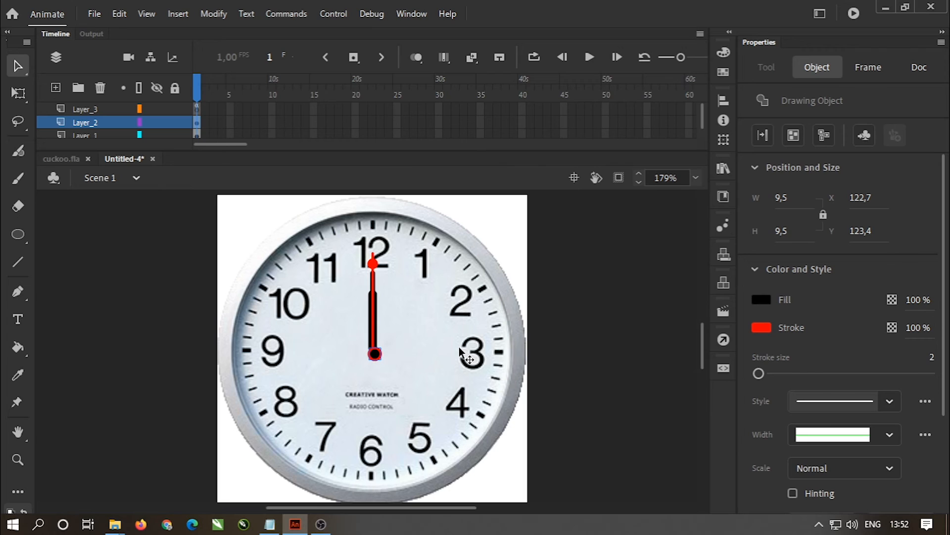
Centre the black circle on the pivot of the hands, at X 120,95 and Y 120,4
{"action": "key", "text": "z"}
{"action": "mouse_move", "coordinate": [356, 336]}
{"action": "left_mouse_down"}
{"action": "mouse_move", "coordinate": [393, 368]}
{"action": "mouse_move", "coordinate": [362, 329]}
{"action": "left_mouse_up"}
{"action": "left_click", "coordinate": [18, 66]}
{"action": "left_click", "coordinate": [695, 179]}
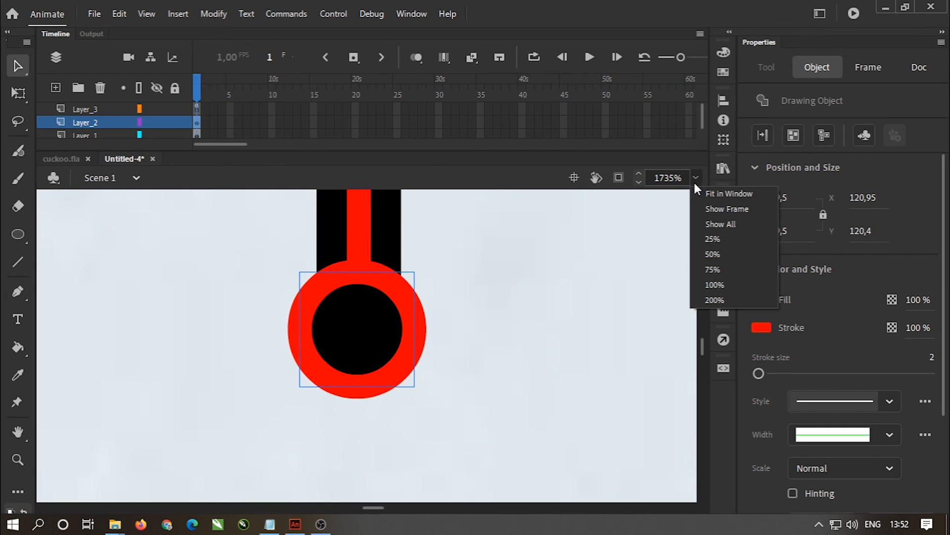
{"action": "left_click", "coordinate": [716, 224]}
{"action": "left_click", "coordinate": [598, 293]}
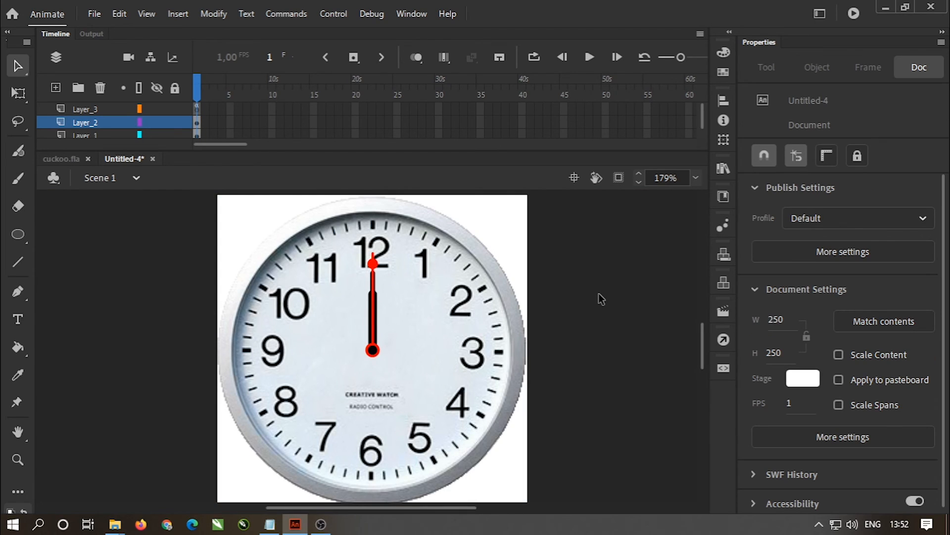
Test the movie to check the running clock
{"action": "key", "text": "ctrl+Return"}
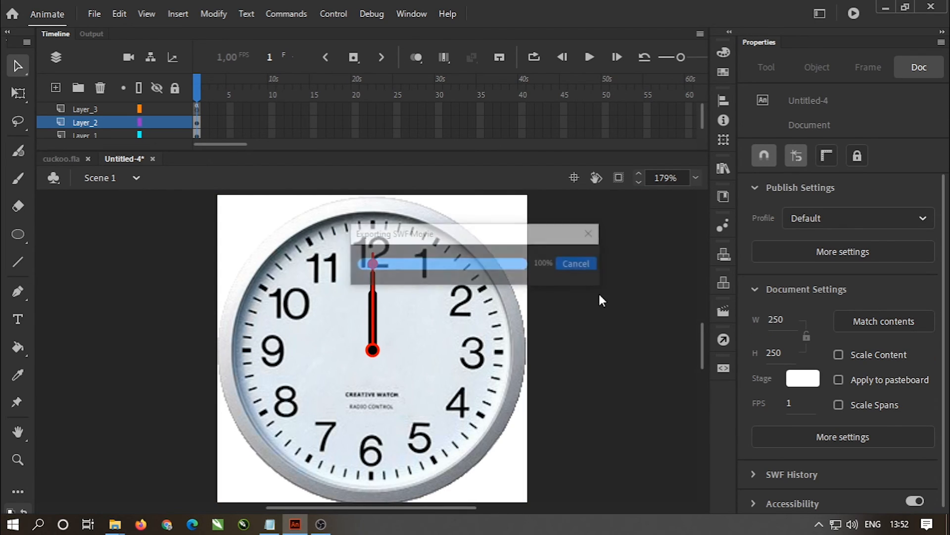